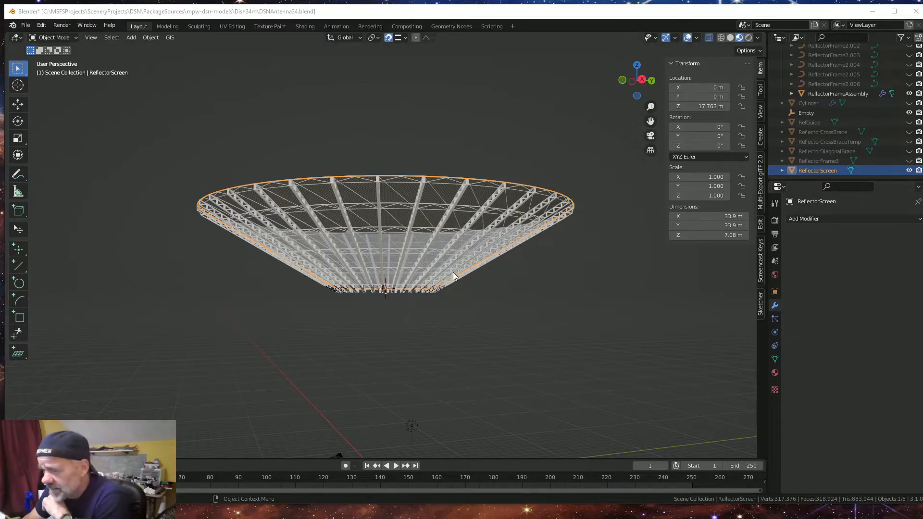
Examine the dish's reflector frame and ReflectorScreen from the side, from above and close up around the central opening.
middle_click_drag(454, 275, 449, 325)
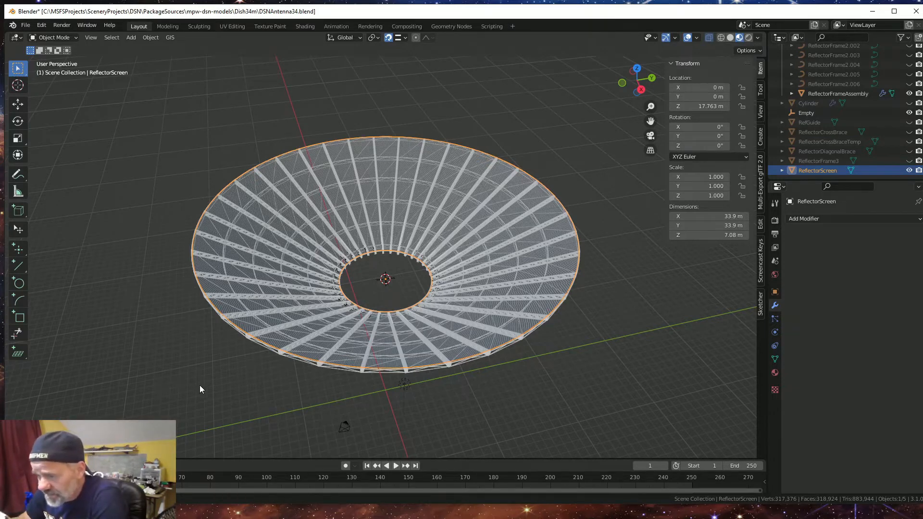
middle_click_drag(200, 385, 184, 375)
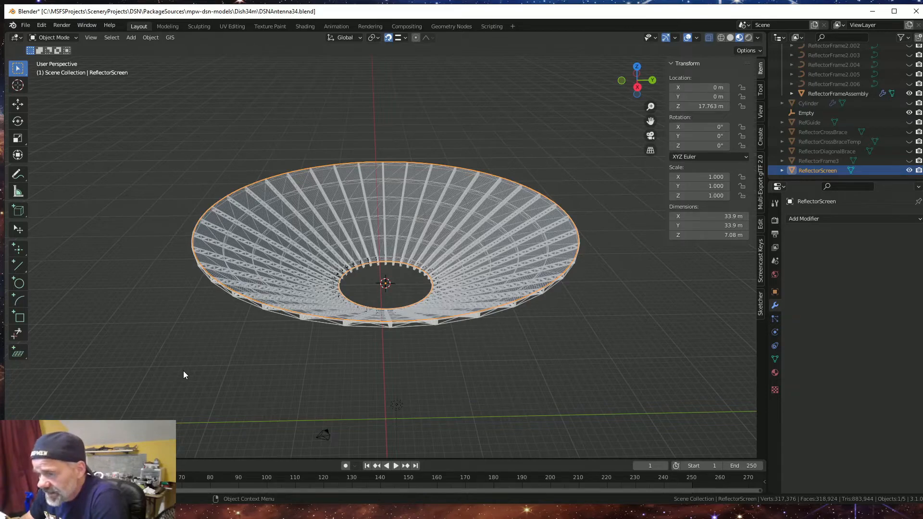
middle_click_drag(209, 367, 220, 331)
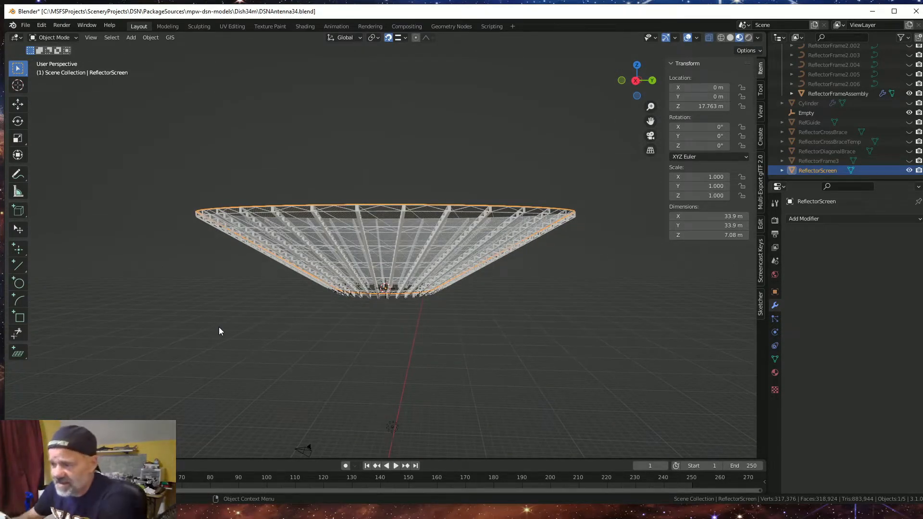
middle_click_drag(292, 323, 299, 371)
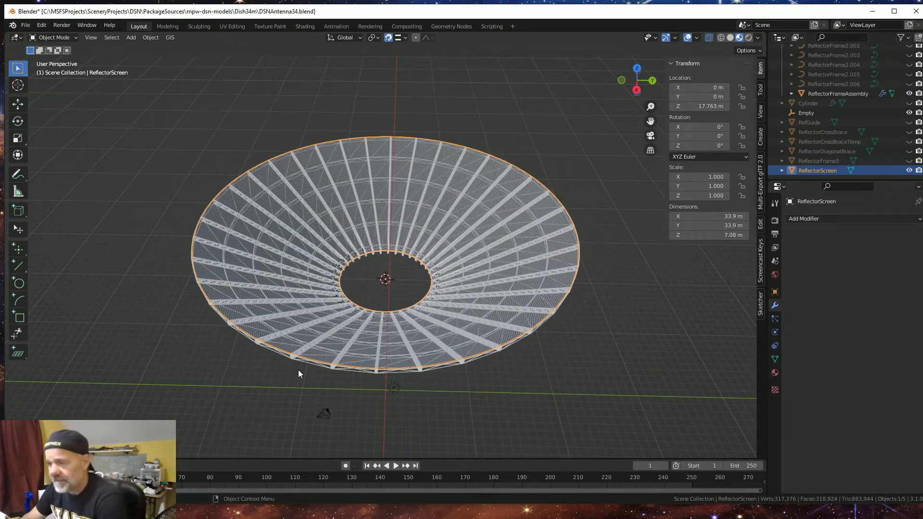
middle_click_drag(440, 287, 353, 289)
scroll(376, 229, "up", 8)
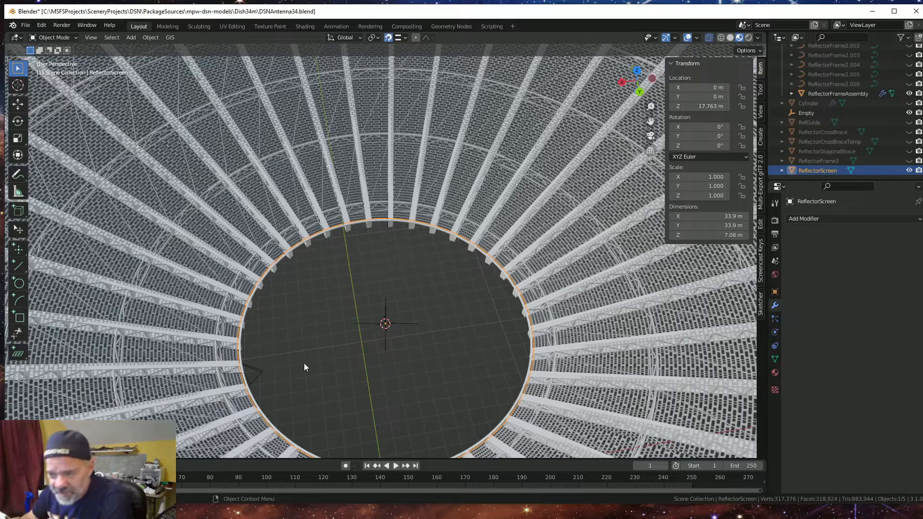
scroll(303, 368, "down", 2)
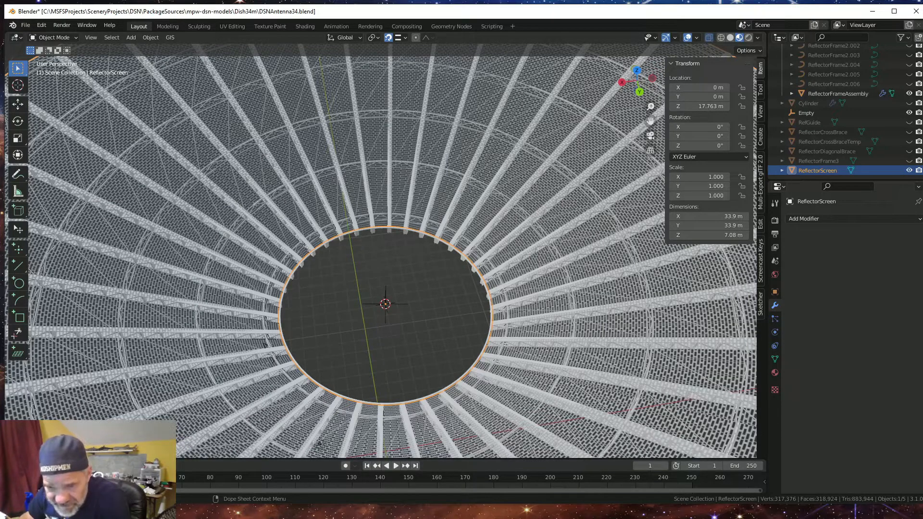
Switch to Krita, add a new paint layer to screen.png and place it beneath the background layer.
key("alt+Tab")
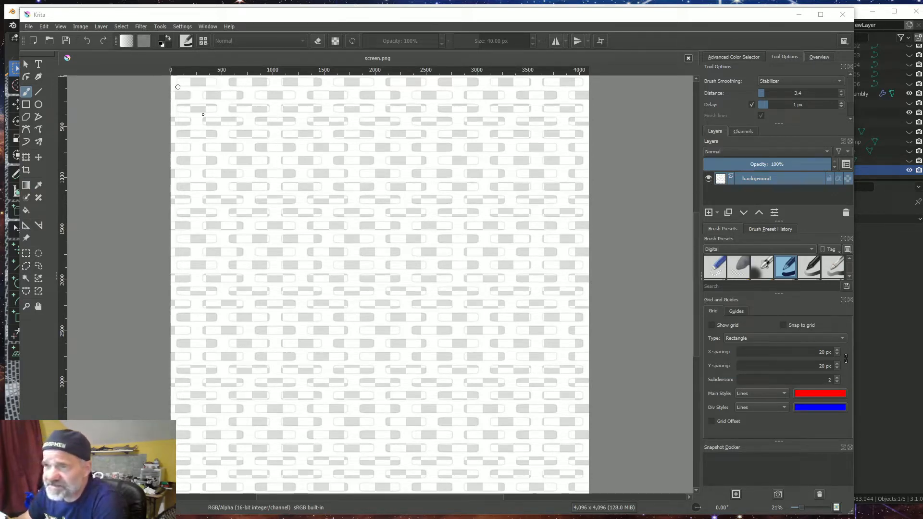
scroll(242, 169, "up", 1, "ctrl")
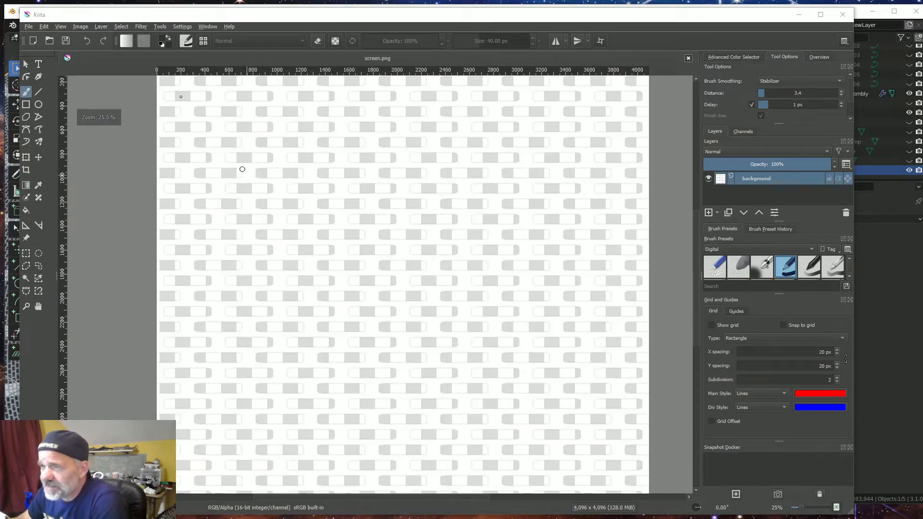
left_click(103, 28)
mouse_move(120, 71)
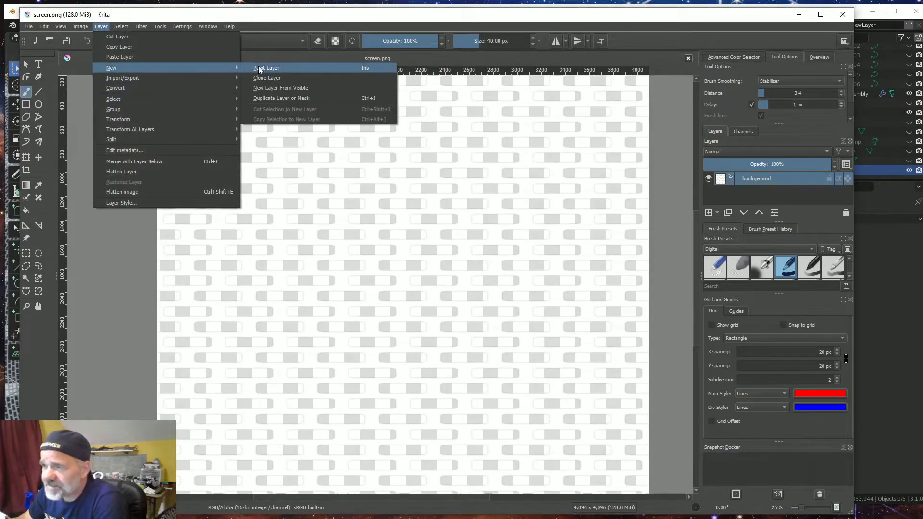
left_click(261, 64)
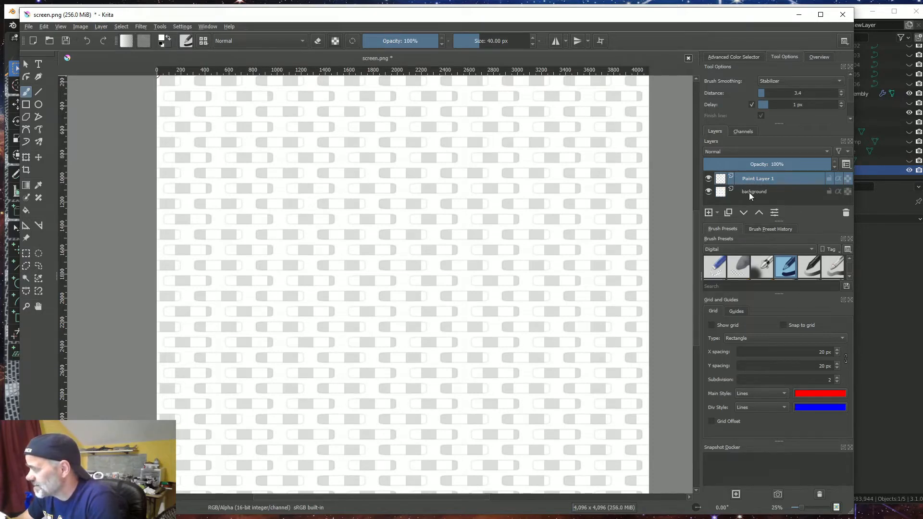
left_click(749, 193)
left_click(759, 214)
left_click(752, 191)
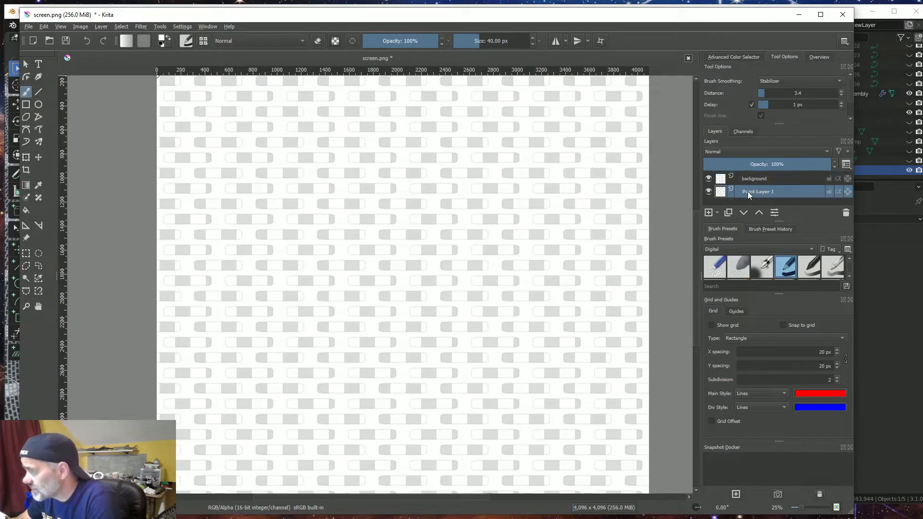
Make a rectangular selection around the entire canvas with the new paint layer active.
scroll(193, 262, "down", 2)
scroll(104, 257, "up", 1)
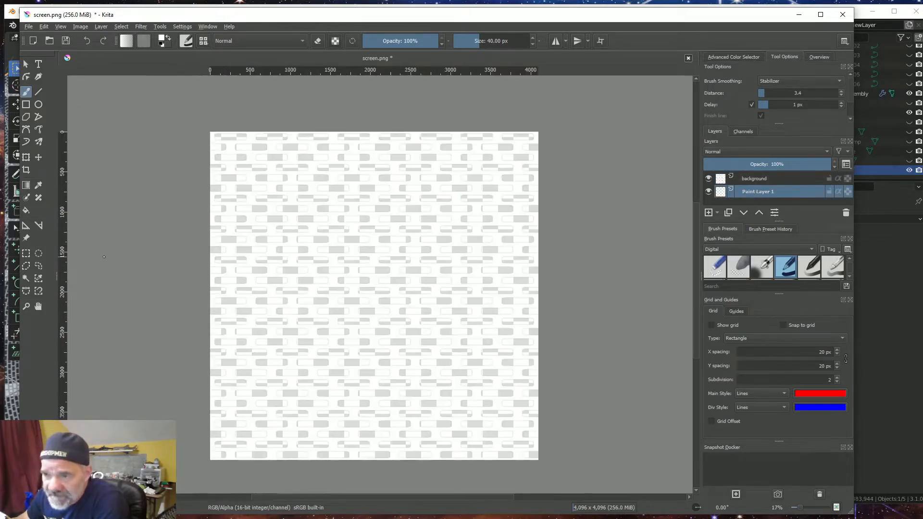
left_click(26, 254)
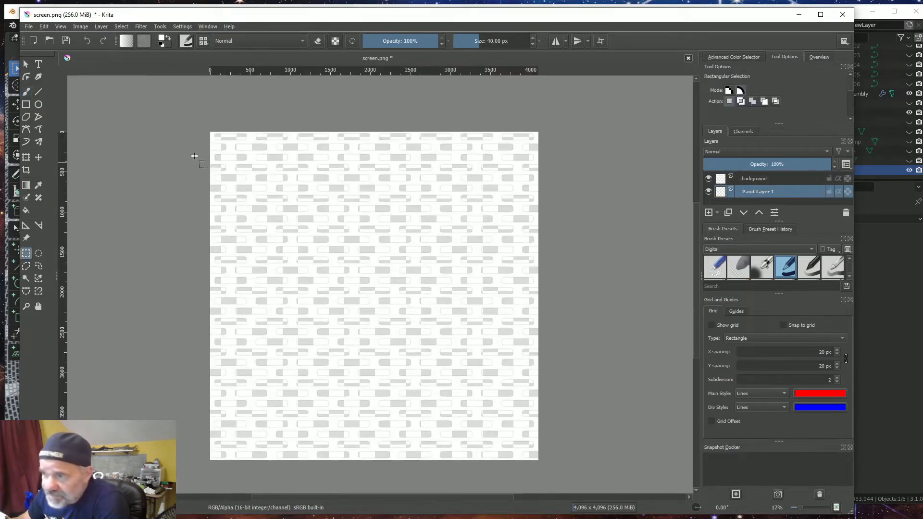
left_click_drag(210, 132, 544, 464)
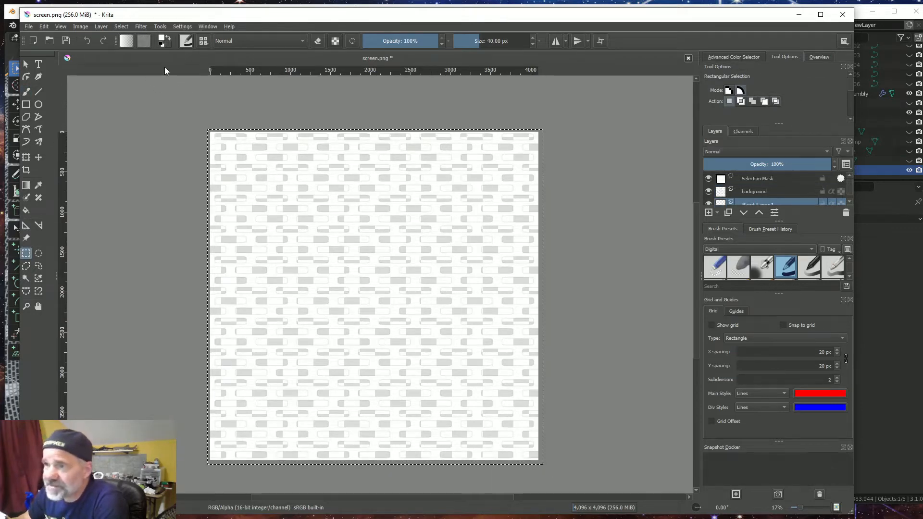
Set the foreground colour to dark grey #4c4c4c and fill the selected area of the new paint layer with it.
left_click(169, 38)
left_click(162, 39)
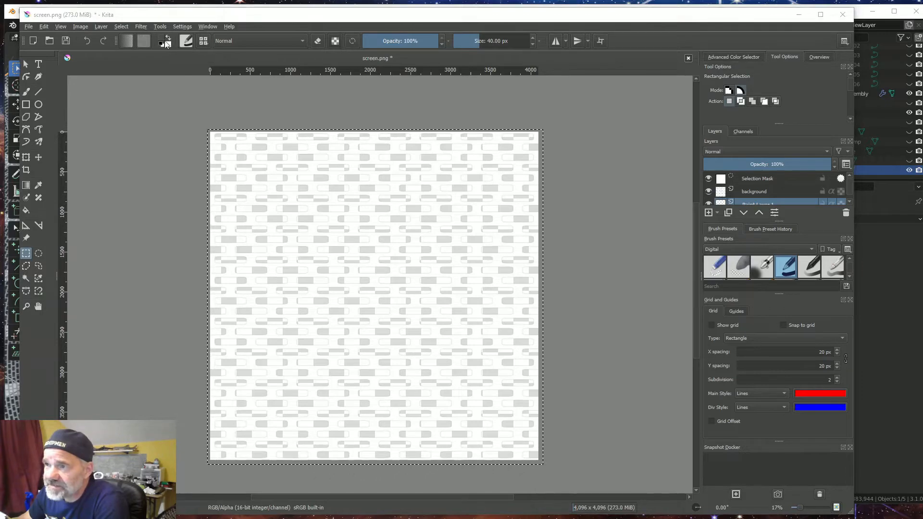
left_click(491, 375)
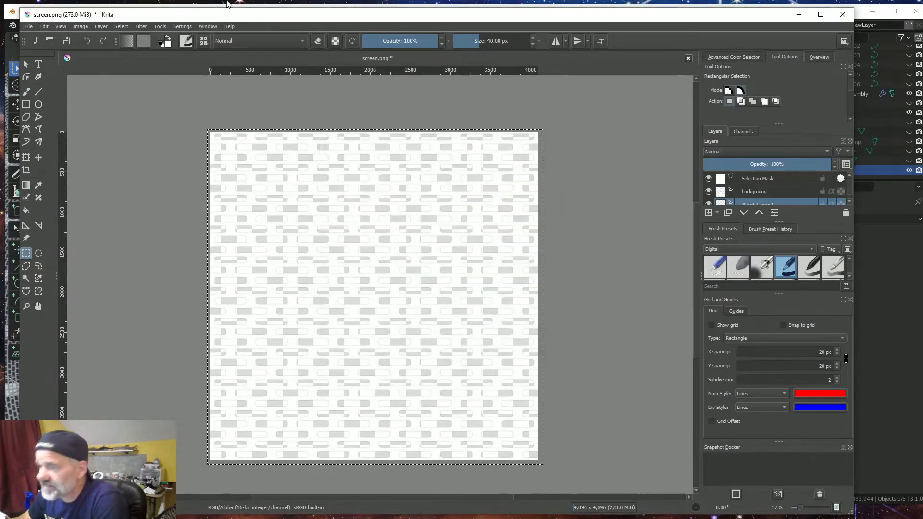
left_click(163, 40)
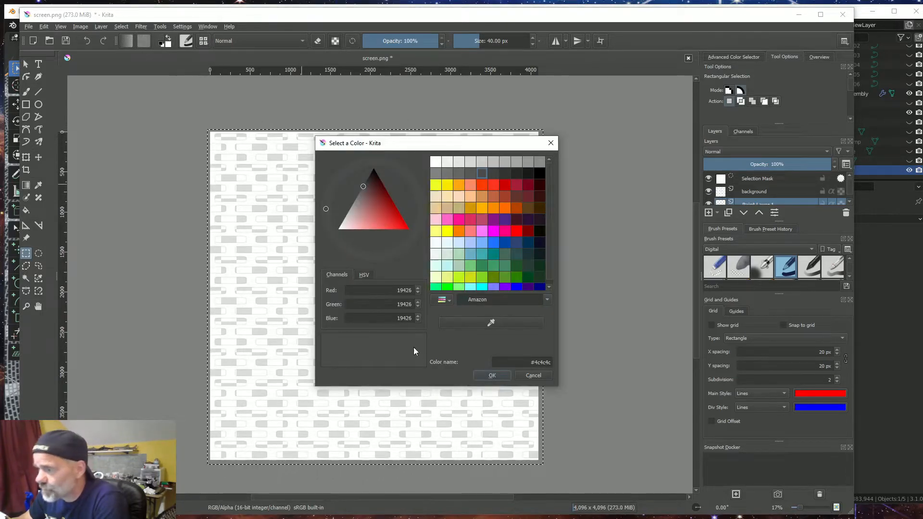
left_click(534, 376)
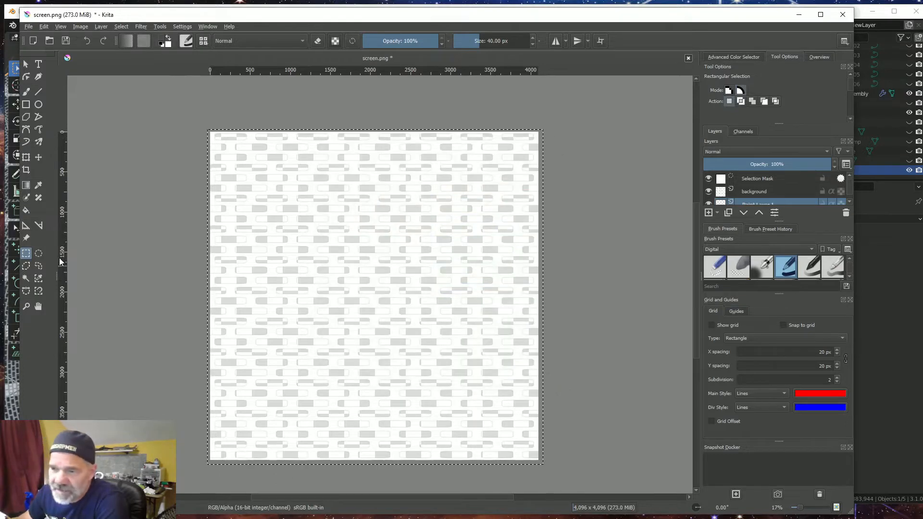
left_click(27, 211)
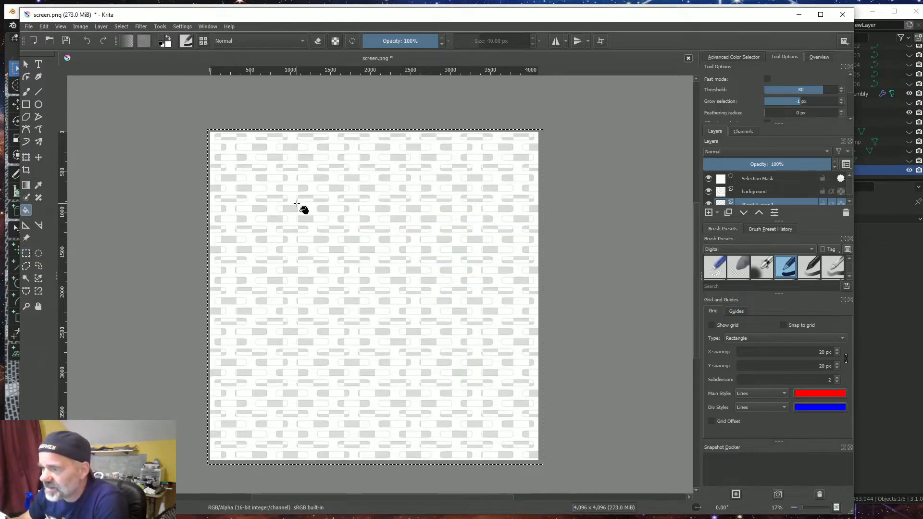
left_click(297, 204)
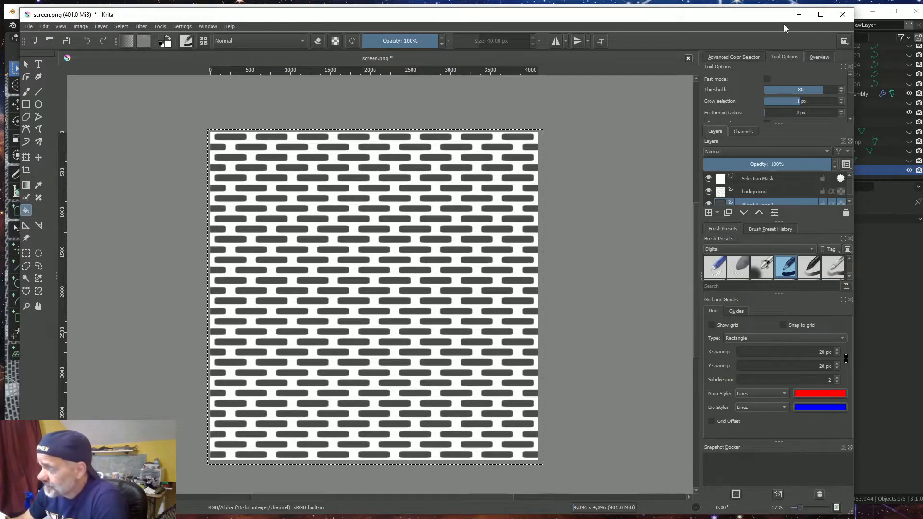
Return to Blender and examine how the slotted screen texture looks across the reflector and near its central opening.
left_click(799, 14)
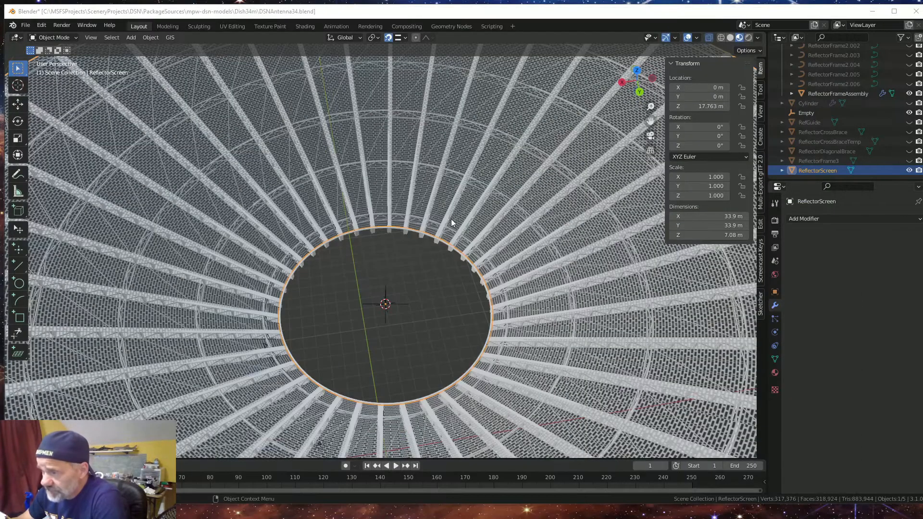
scroll(435, 221, "down", 6)
mouse_move(437, 242)
middle_mouse_down()
mouse_move(430, 192)
mouse_move(427, 231)
middle_mouse_up()
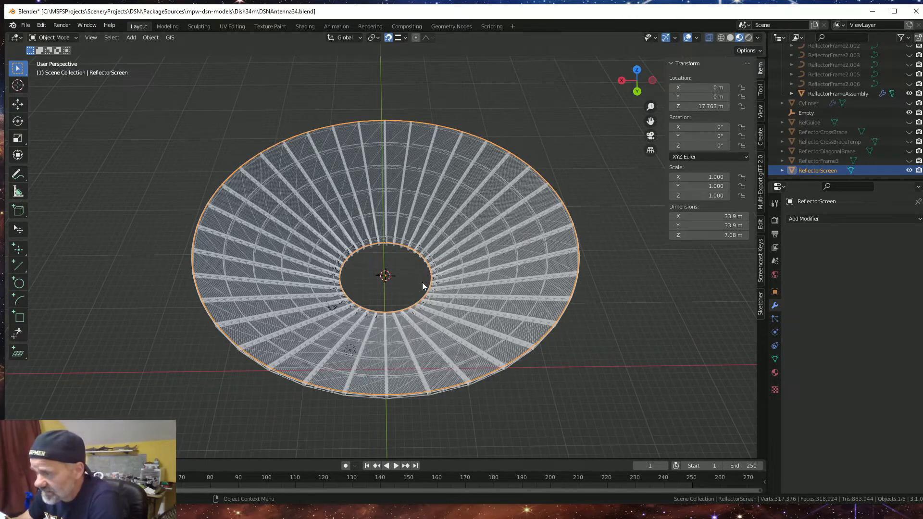
scroll(418, 278, "down", 2)
scroll(425, 271, "up", 3)
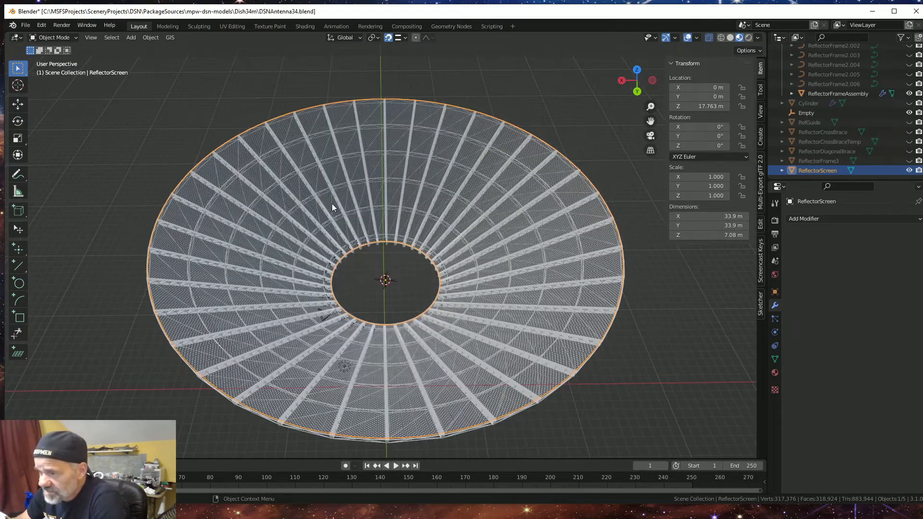
middle_click_drag(332, 203, 323, 222)
scroll(402, 131, "up", 8)
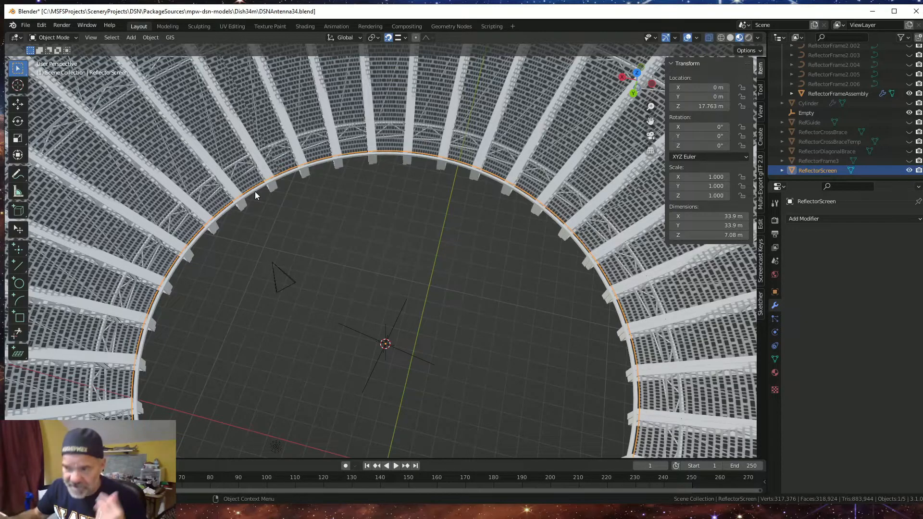
scroll(256, 192, "down", 5)
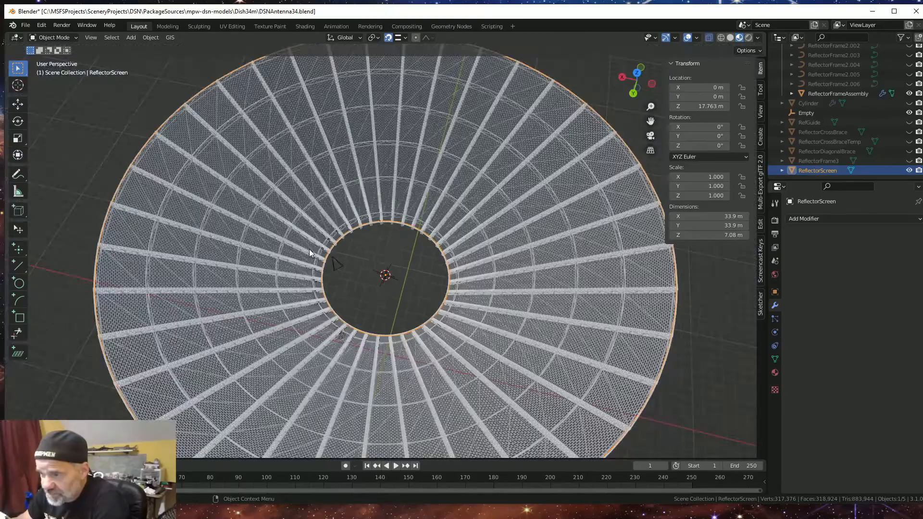
middle_click_drag(310, 249, 316, 275)
scroll(394, 149, "up", 4)
middle_click_drag(396, 151, 388, 197)
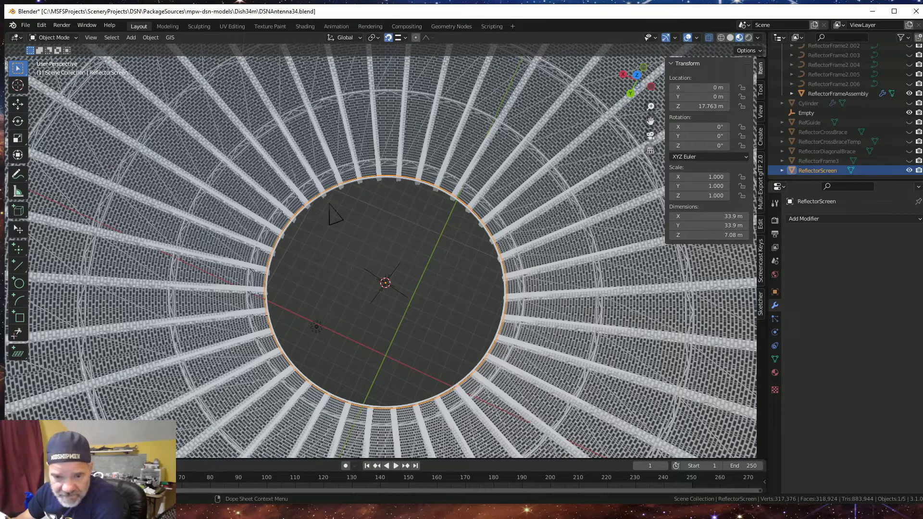
Check the slot pattern in Krita once more, return to Blender and examine the whole reflector from several angles.
key("alt+Tab")
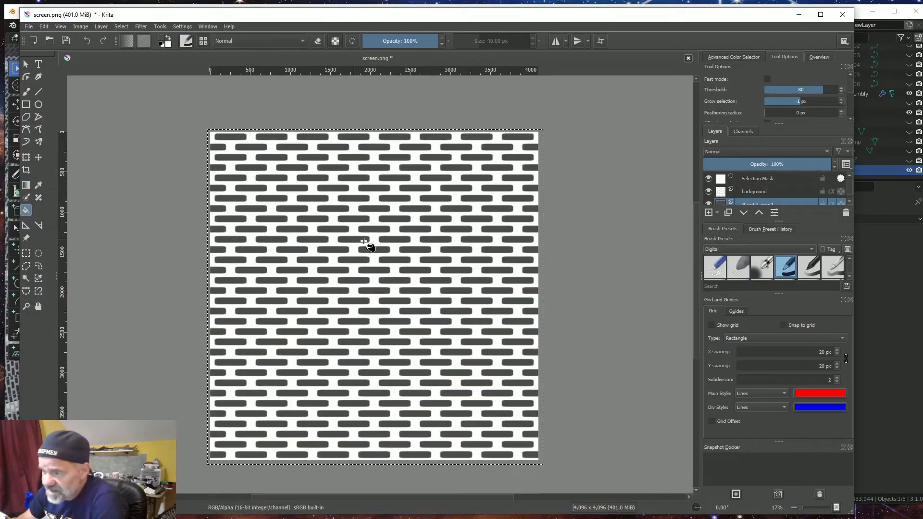
left_click(799, 16)
scroll(298, 235, "down", 6)
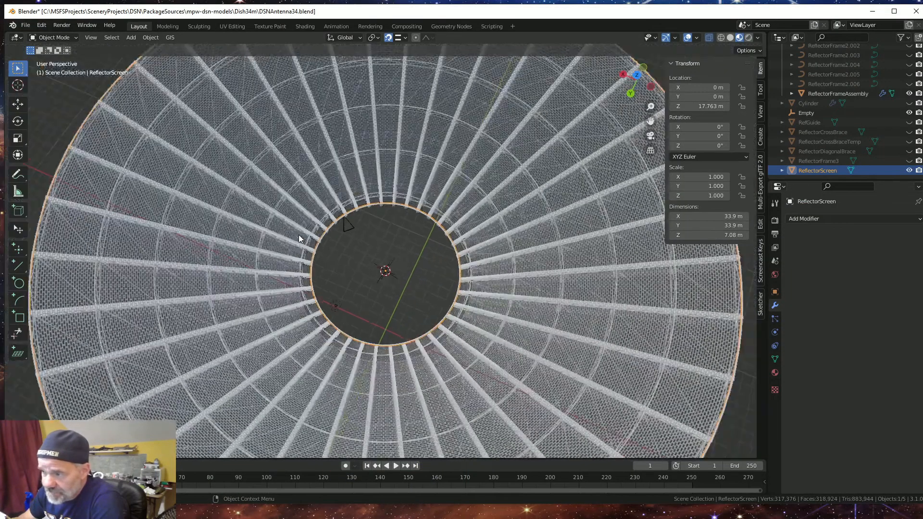
middle_click_drag(305, 241, 312, 208)
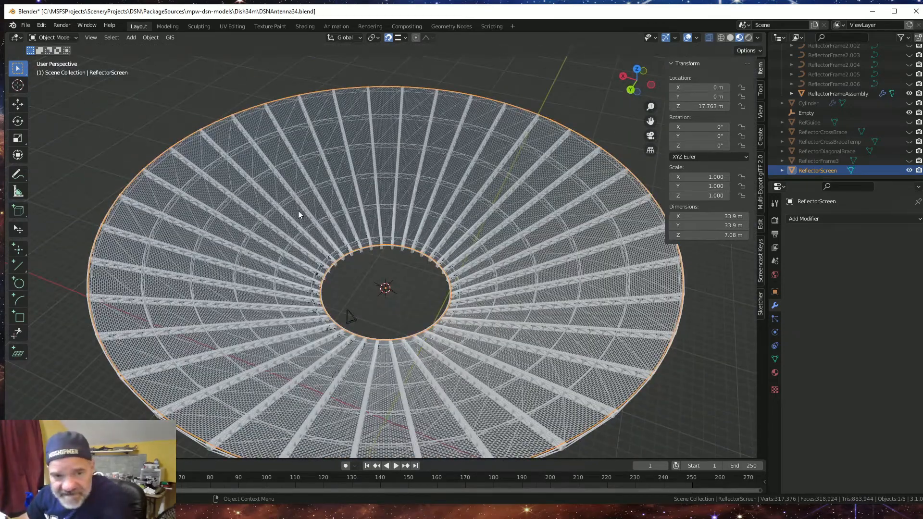
middle_click_drag(367, 218, 408, 168)
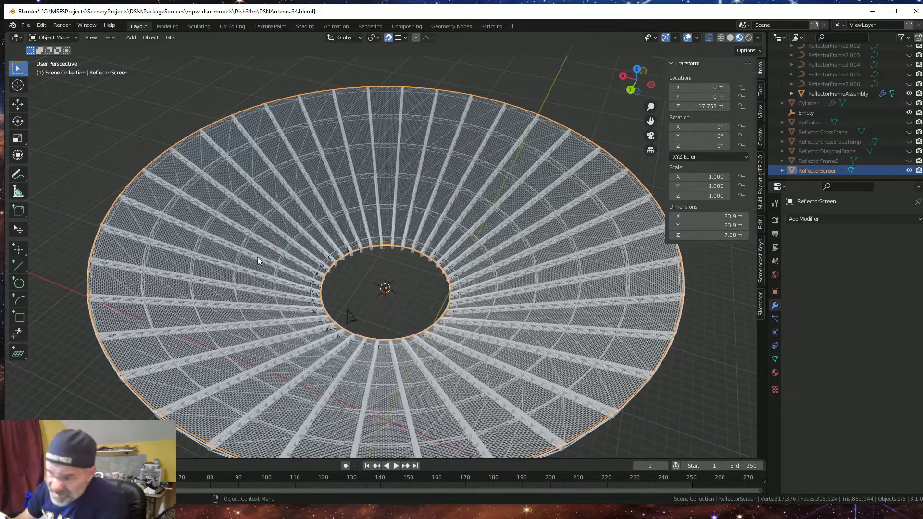
scroll(354, 231, "down", 3)
middle_click_drag(354, 234, 407, 264)
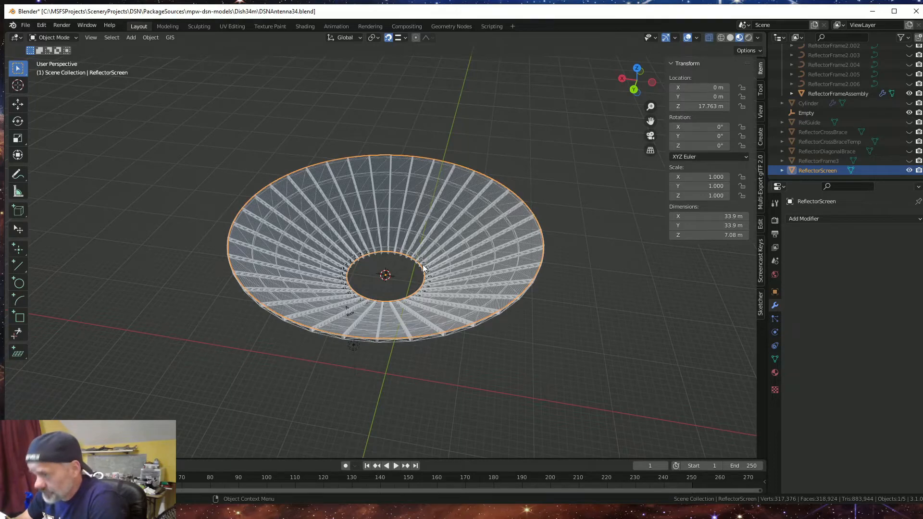
mouse_move(408, 283)
middle_mouse_down()
mouse_move(406, 267)
mouse_move(408, 282)
middle_mouse_up()
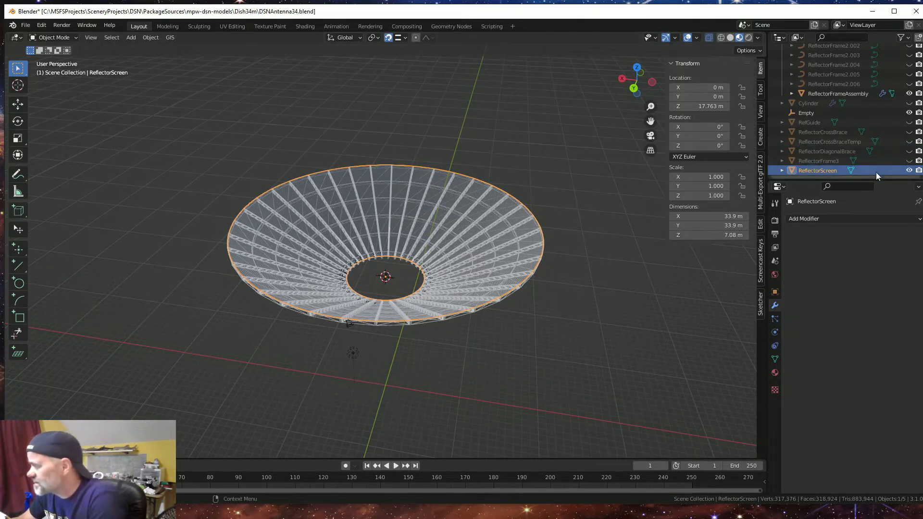
Hide ReflectorScreen and ReflectorFrameAssembly in the viewport, and select the Empty at the reflector's centre.
left_click(909, 171)
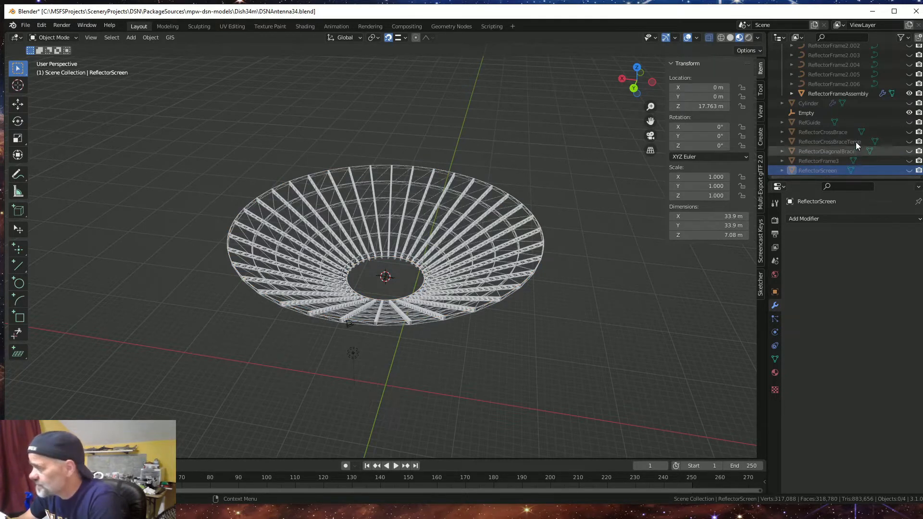
left_click(910, 94)
scroll(402, 295, "up", 2)
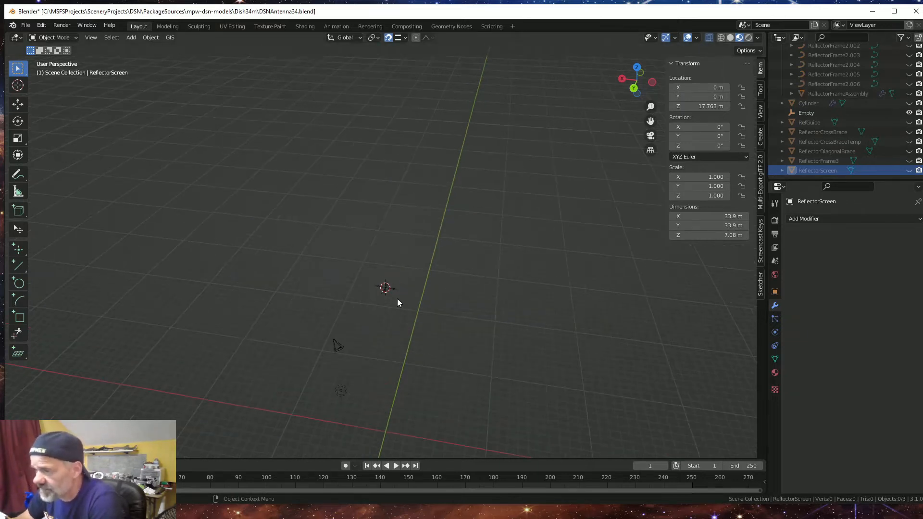
left_click(396, 291)
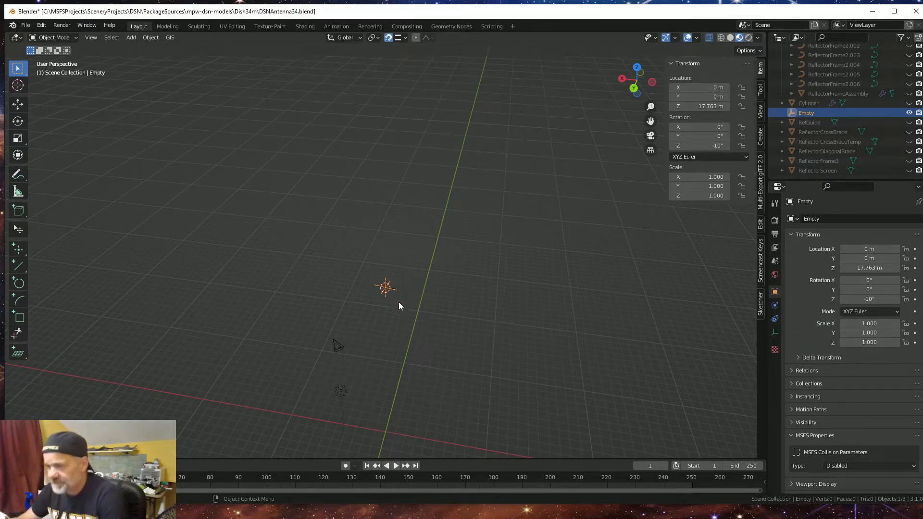
Turn on the Screencast Keys overlay for the 3D viewport.
middle_click_drag(400, 305, 376, 315)
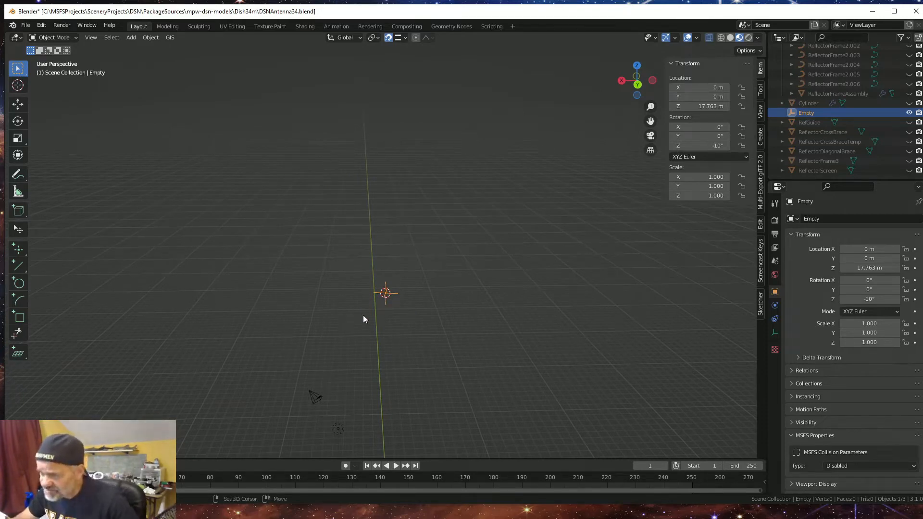
key("shift+a")
mouse_move(362, 314)
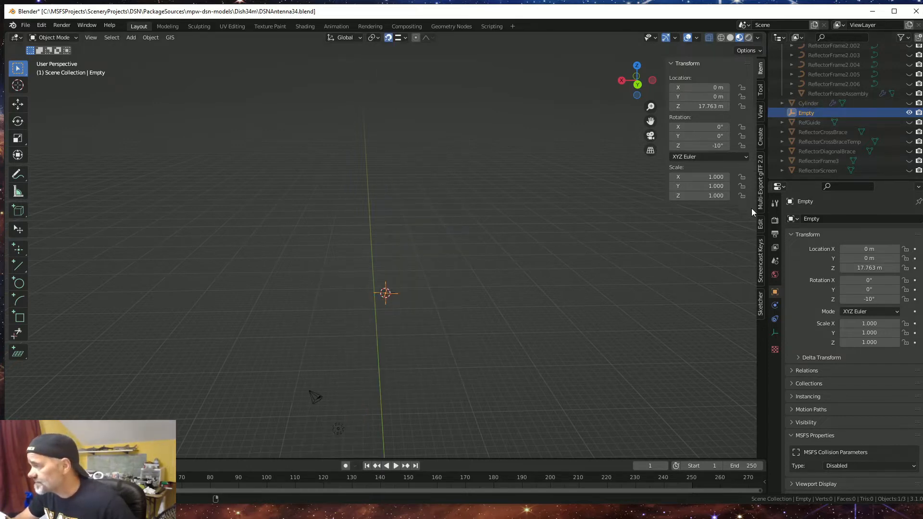
left_click(761, 278)
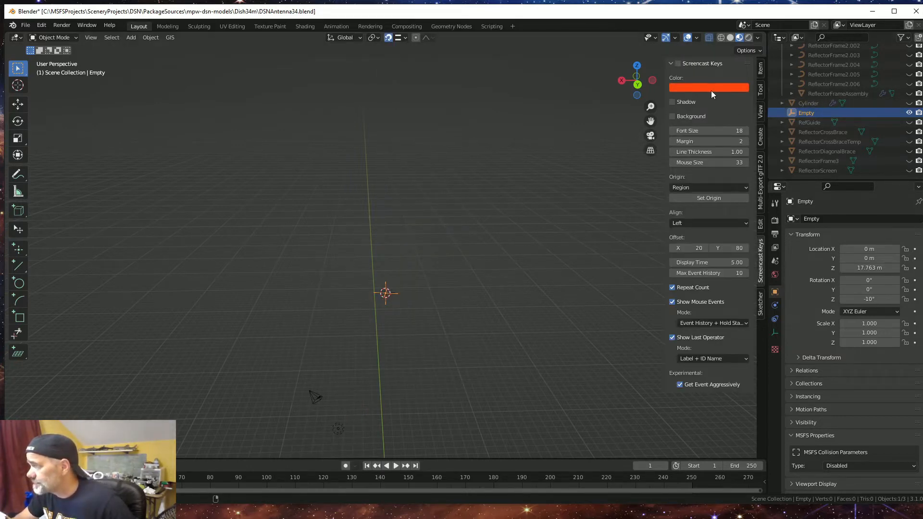
left_click(678, 63)
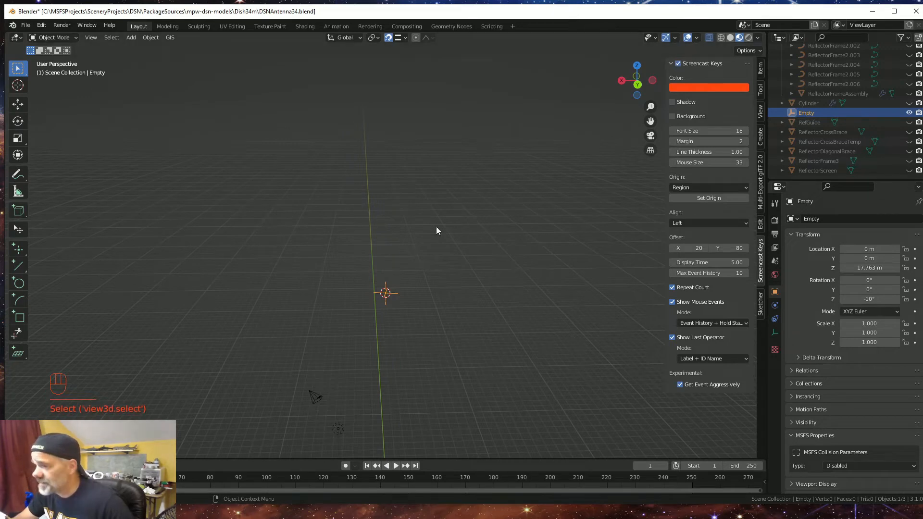
Add a UV sphere with 17 rings and a 17 m radius at the Empty's position.
key("shift+a")
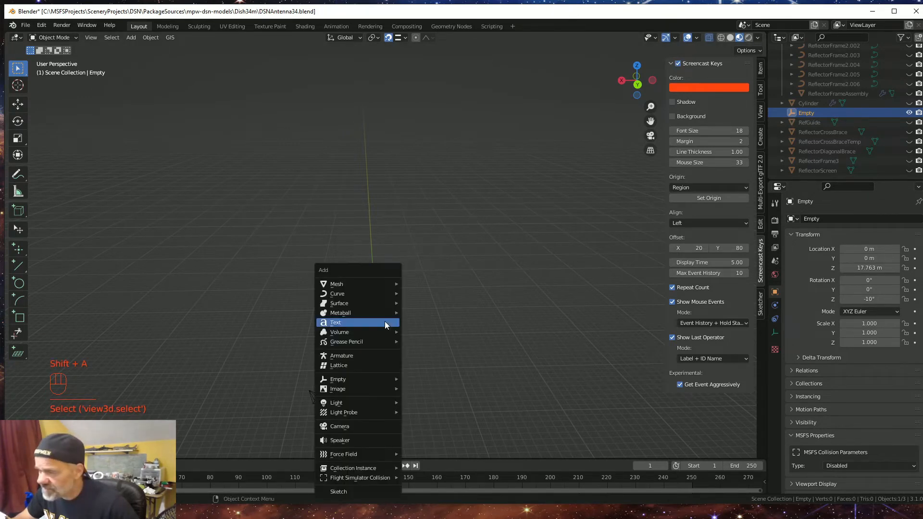
mouse_move(352, 286)
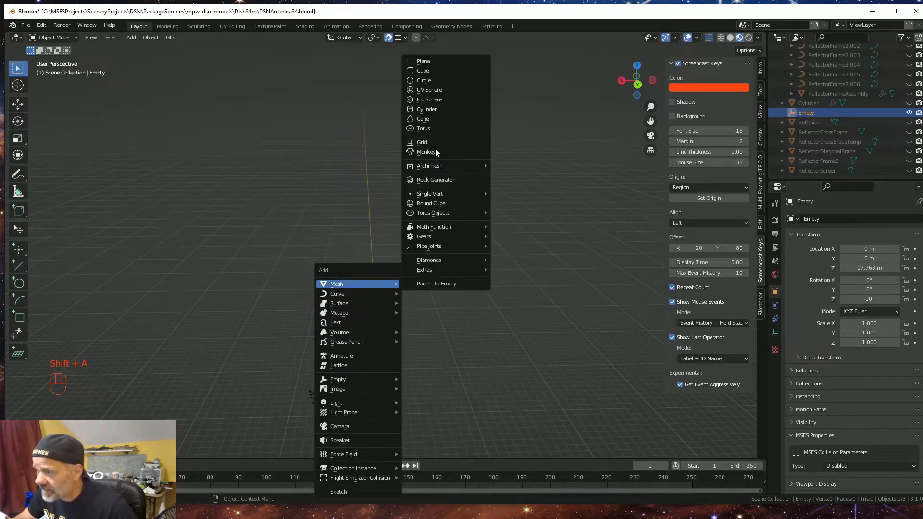
left_click(434, 90)
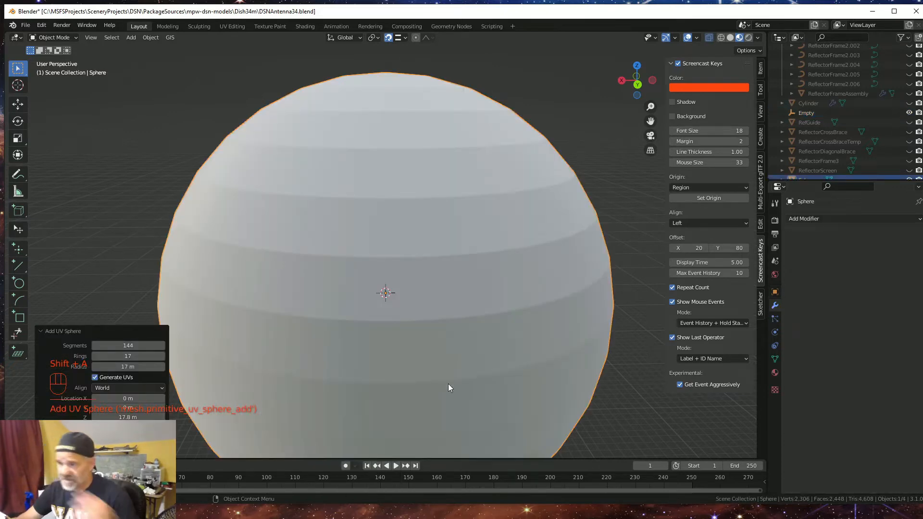
scroll(449, 384, "down", 1)
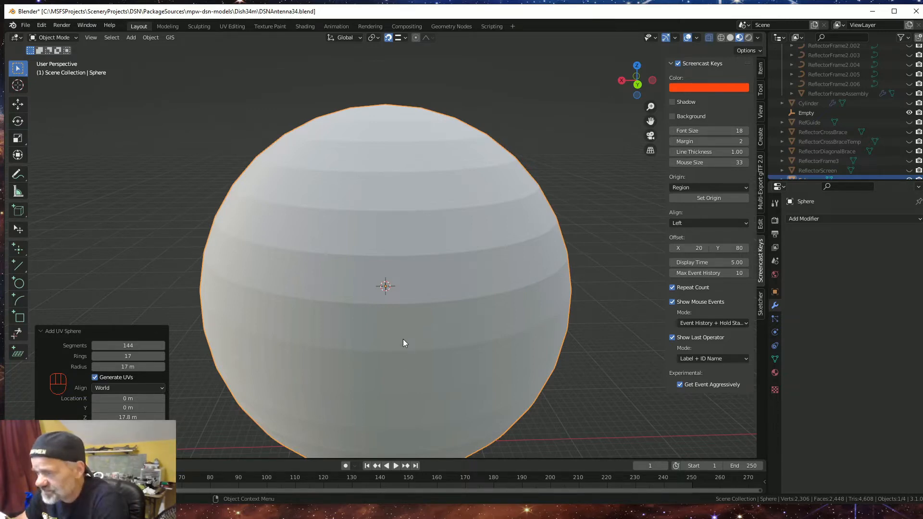
Set the new UV sphere's segment count to 140 and look at it from the side.
left_click(128, 346)
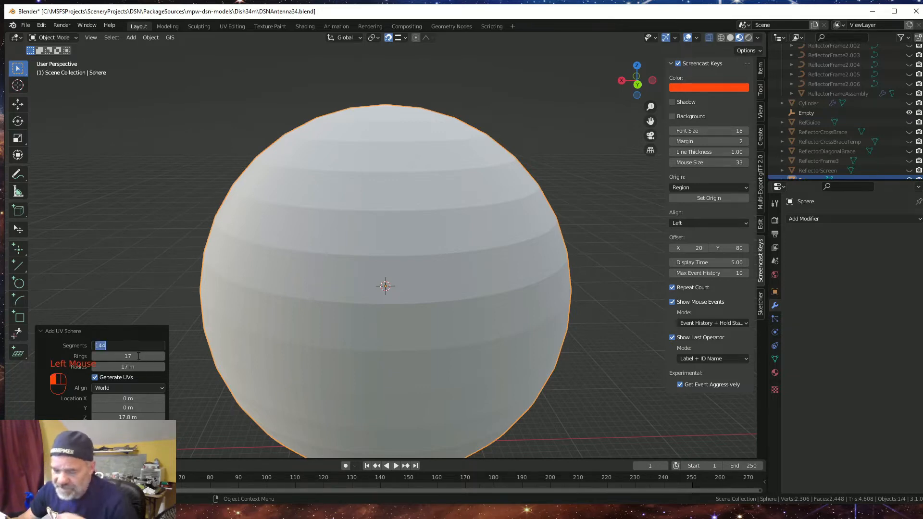
type("1")
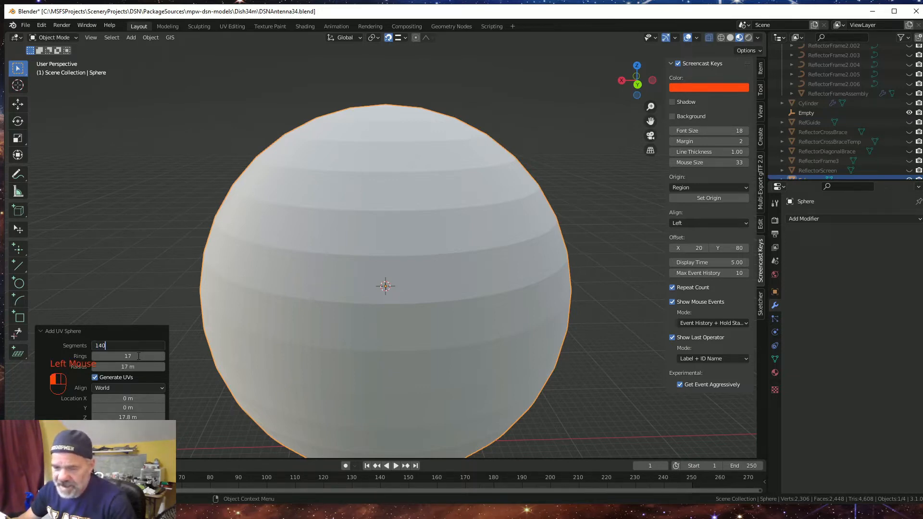
type("40")
key("Return")
mouse_move(200, 392)
middle_mouse_down()
mouse_move(210, 367)
mouse_move(206, 373)
middle_mouse_up()
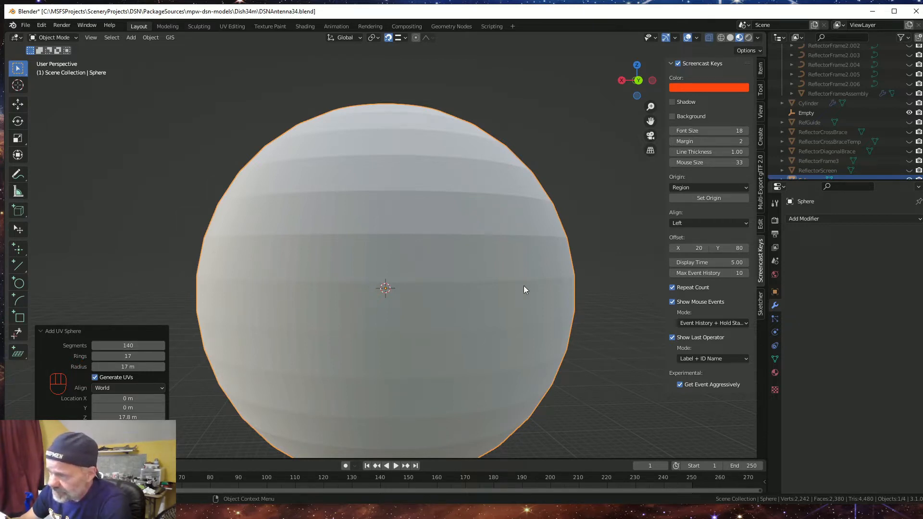
mouse_move(452, 345)
middle_mouse_down()
mouse_move(452, 336)
mouse_move(452, 344)
middle_mouse_up()
middle_click_drag(233, 311, 302, 313)
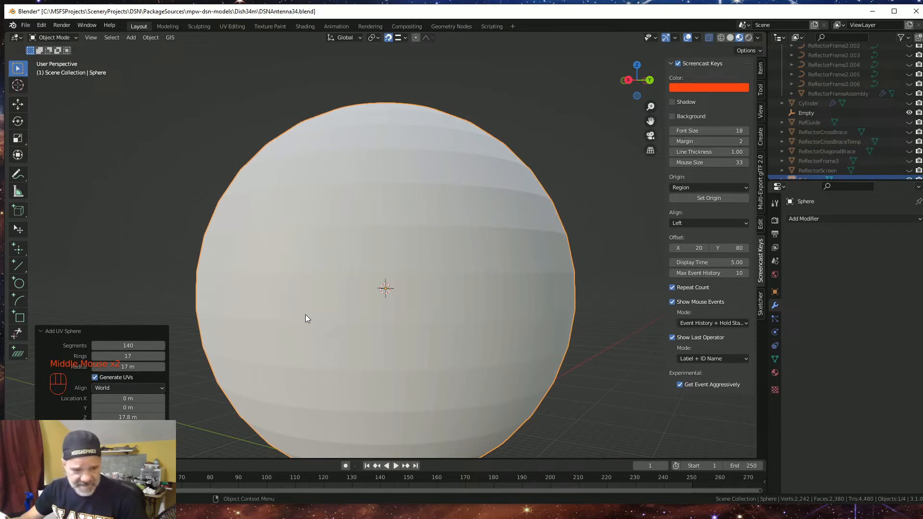
Show the sphere as a wireframe in front view and set its segment count to 144.
key("grave")
key("f")
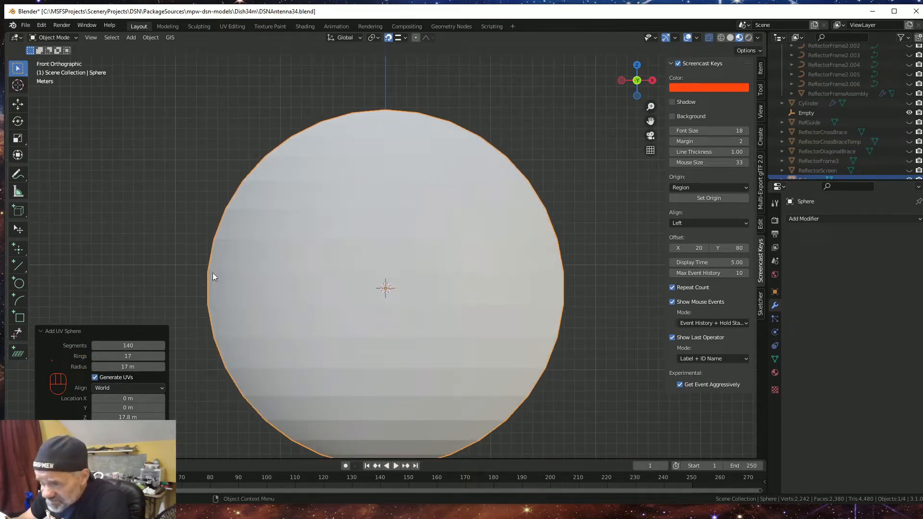
left_click(720, 38)
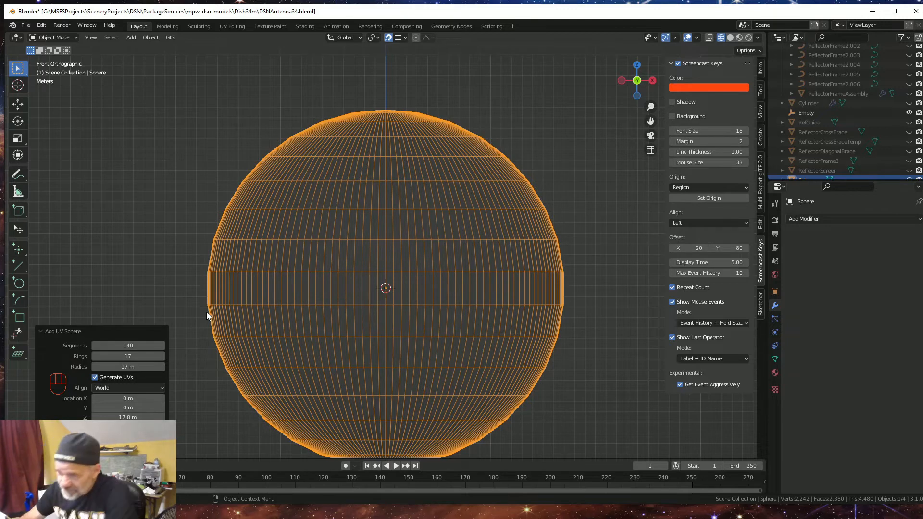
left_click(136, 345)
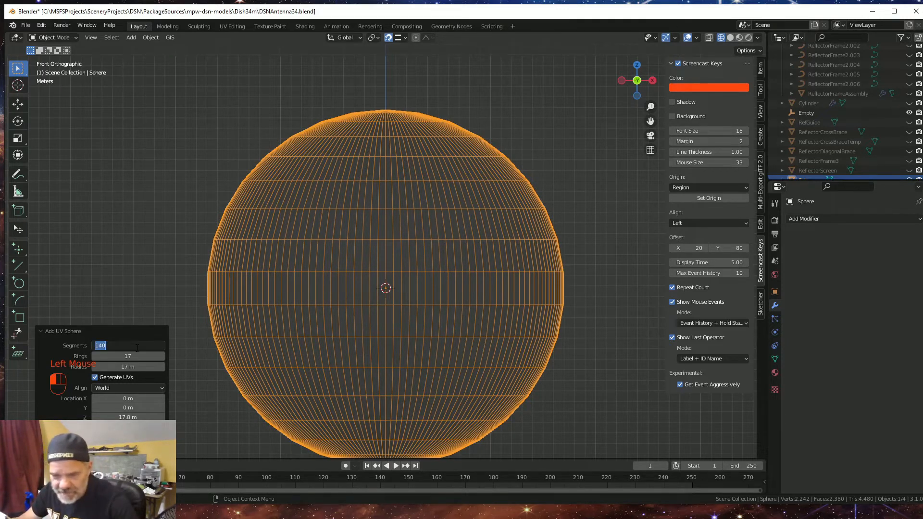
type("144")
key("Return")
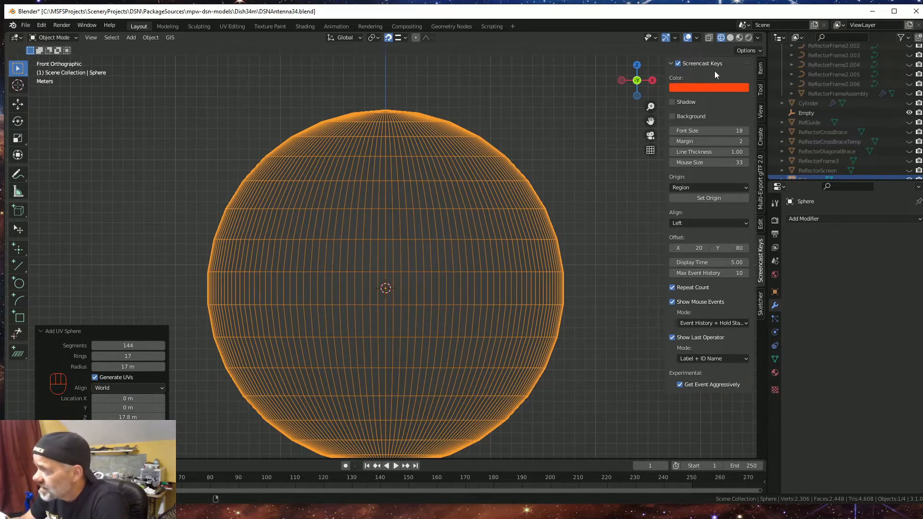
Display the sphere in solid shading with X-ray on, and enter Edit Mode in face selection with nothing selected.
left_click(708, 38)
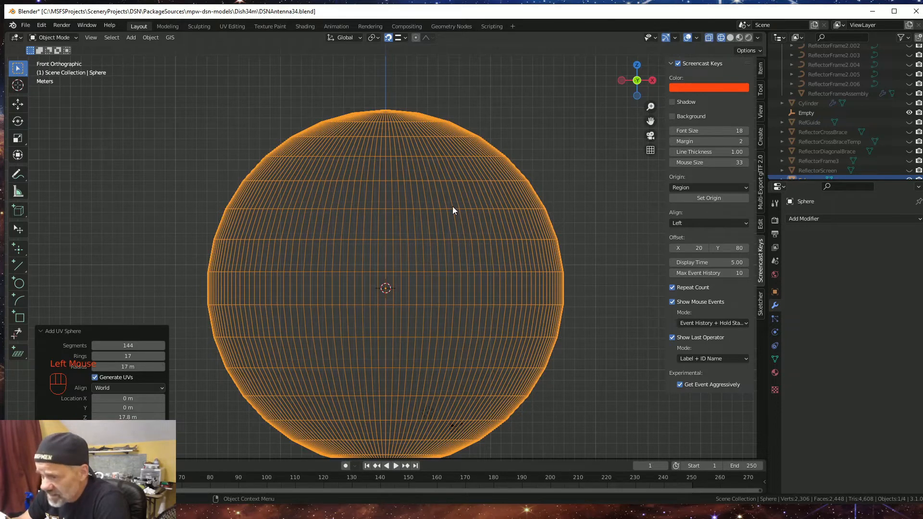
left_click(727, 38)
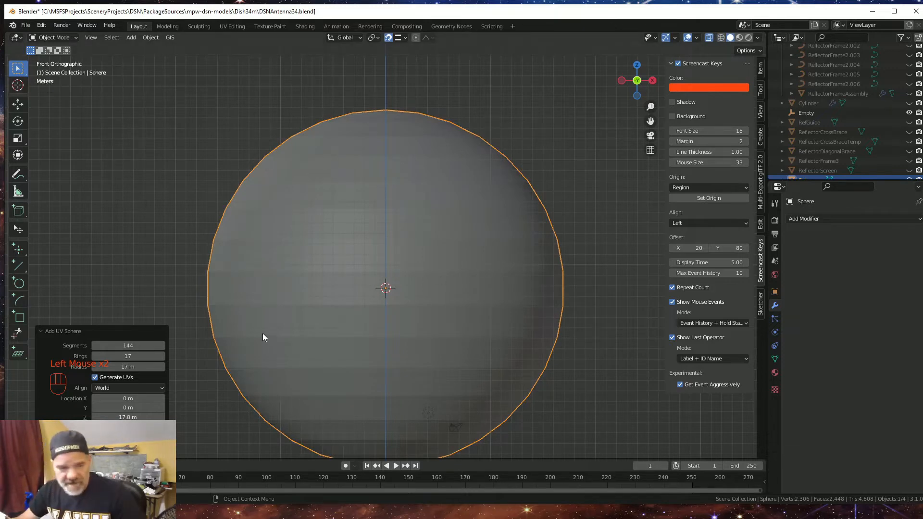
key("Tab")
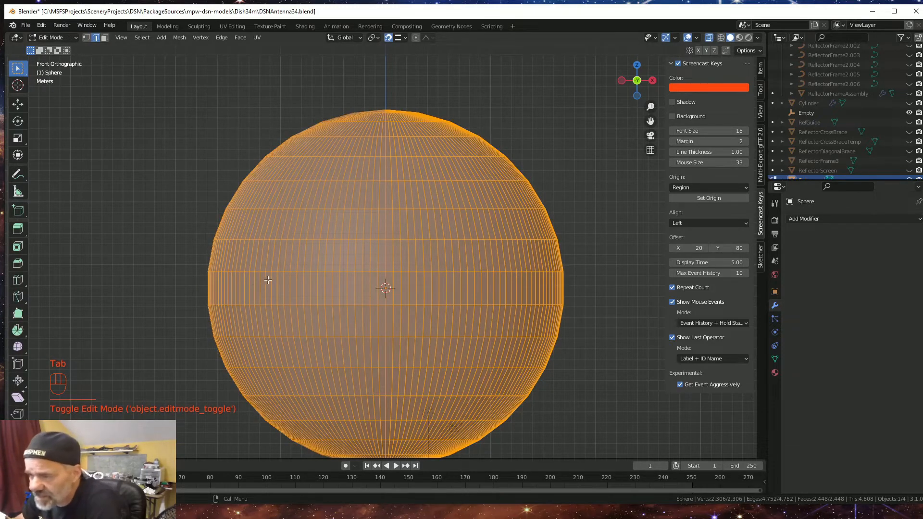
left_click(104, 38)
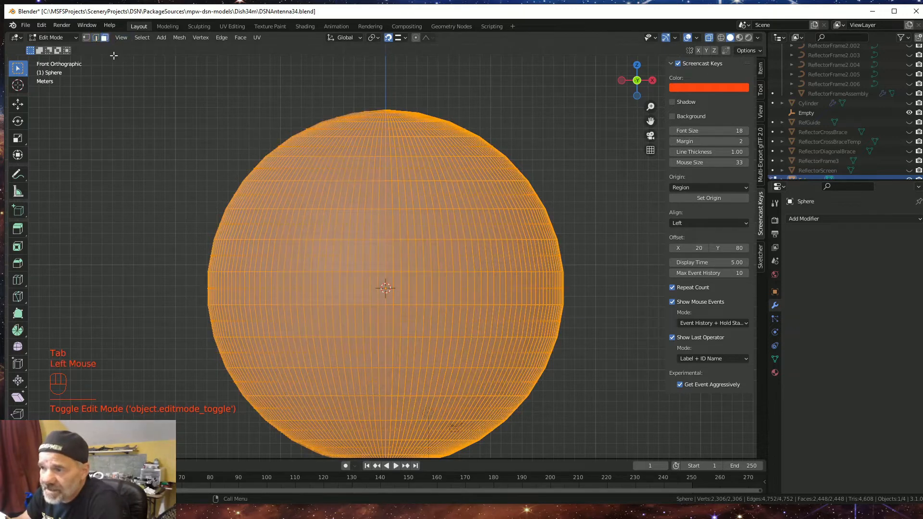
left_click(176, 241)
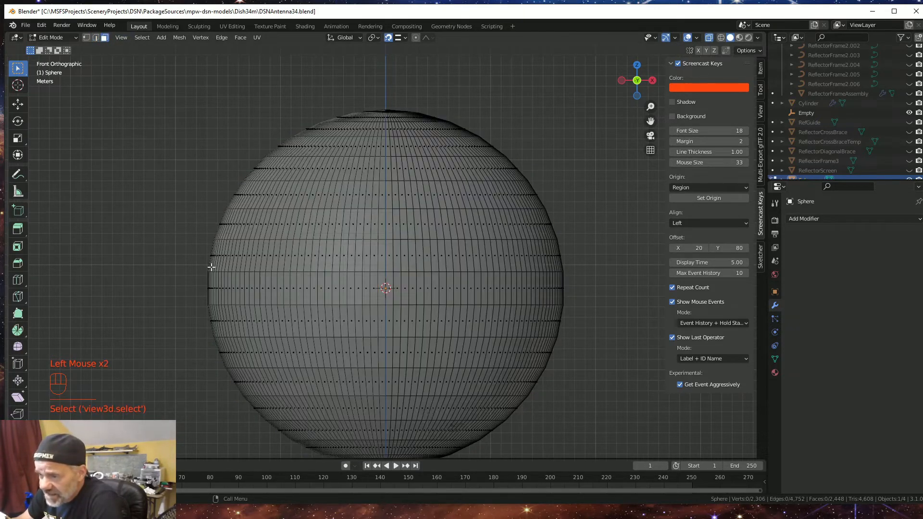
Delete all the sphere's faces above and below the central band, keeping only the single equatorial ring of faces.
left_click_drag(200, 264, 583, 81)
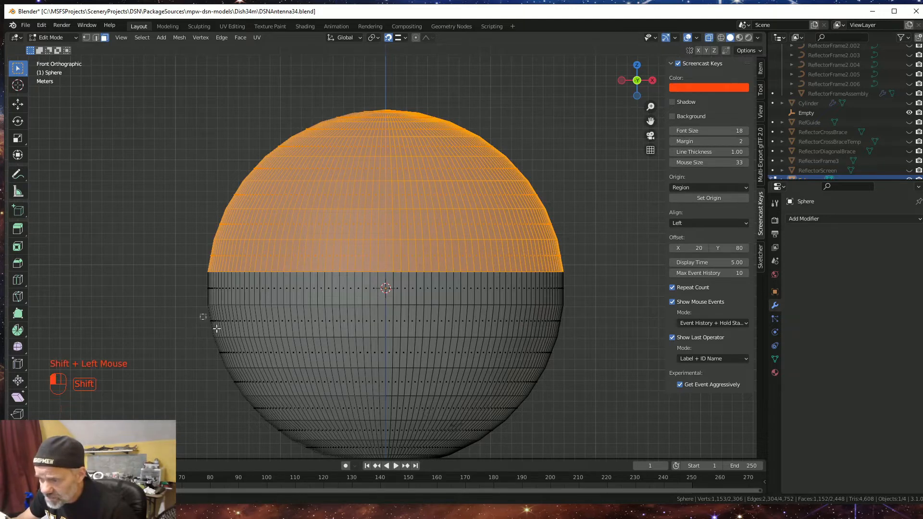
left_click_drag(200, 314, 584, 463, "shift")
scroll(553, 435, "down", 2)
left_click_drag(314, 417, 476, 364, "shift")
scroll(472, 363, "down", 1)
scroll(218, 247, "up", 1)
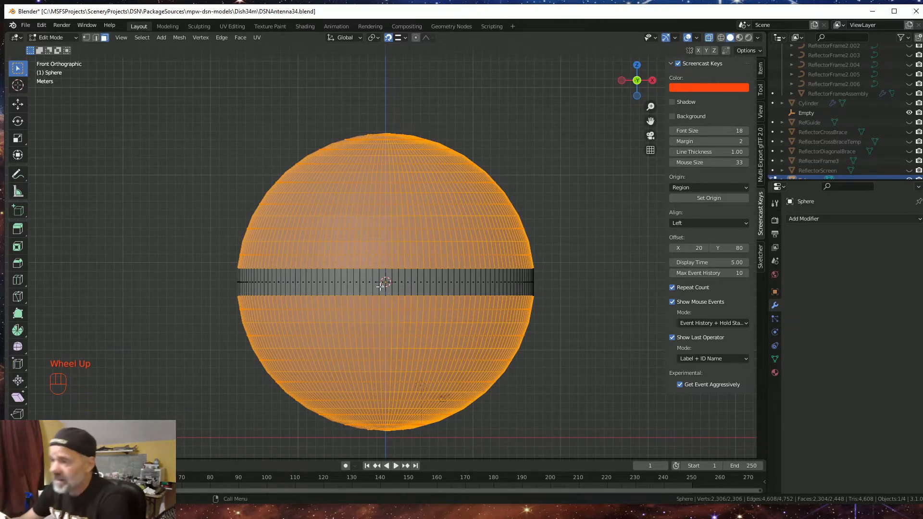
key("x")
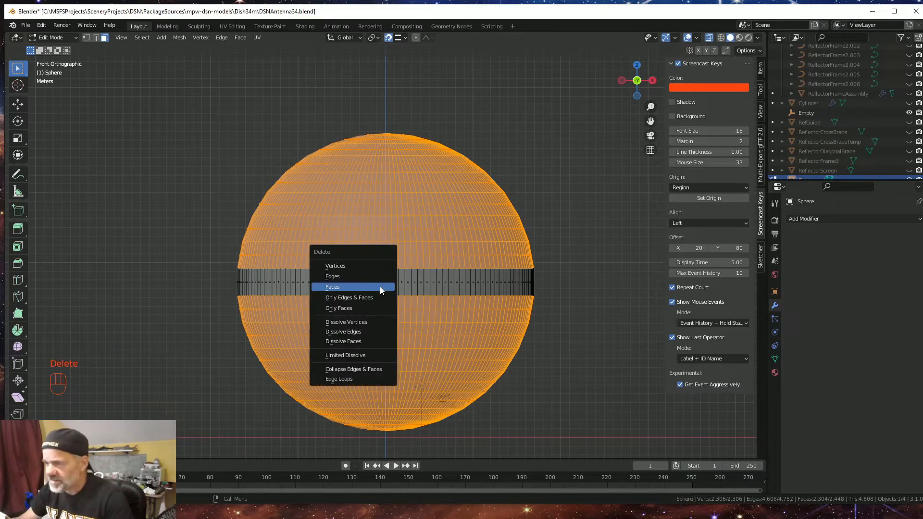
left_click(379, 286)
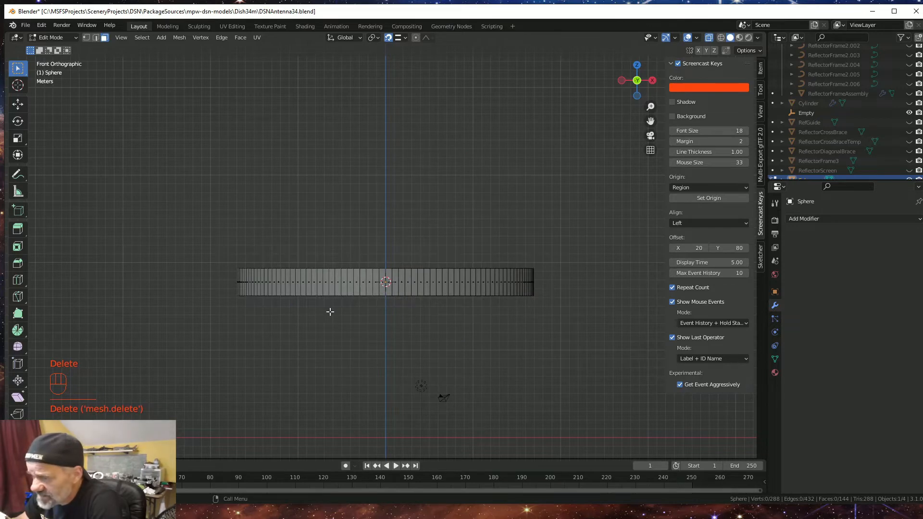
Inspect the remaining ring from an angle, return to Object Mode and turn X-ray off.
middle_click_drag(330, 312, 367, 329)
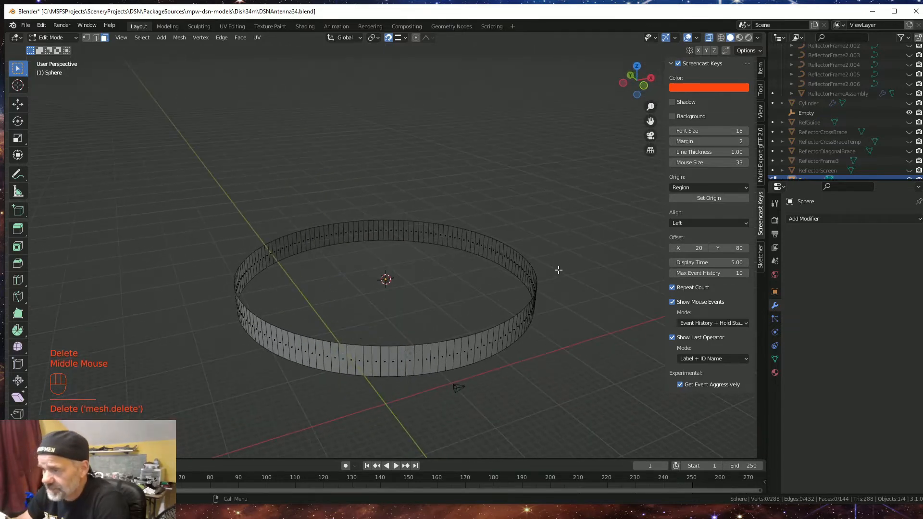
scroll(545, 271, "down", 2)
middle_click_drag(535, 312, 543, 338)
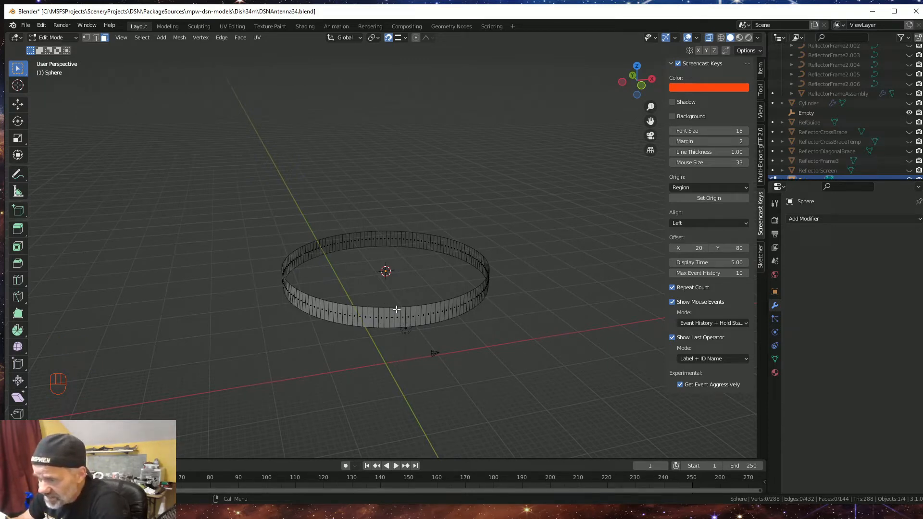
middle_click_drag(341, 375, 340, 370)
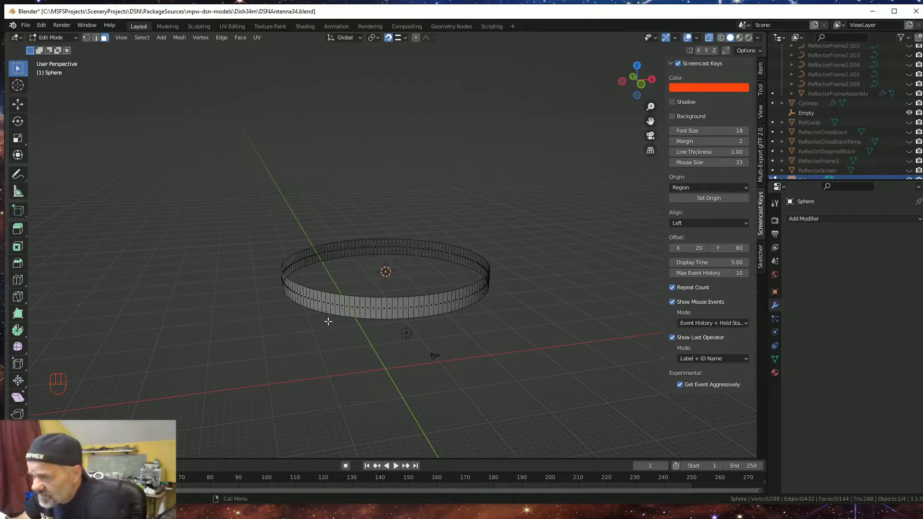
middle_click_drag(328, 321, 379, 287)
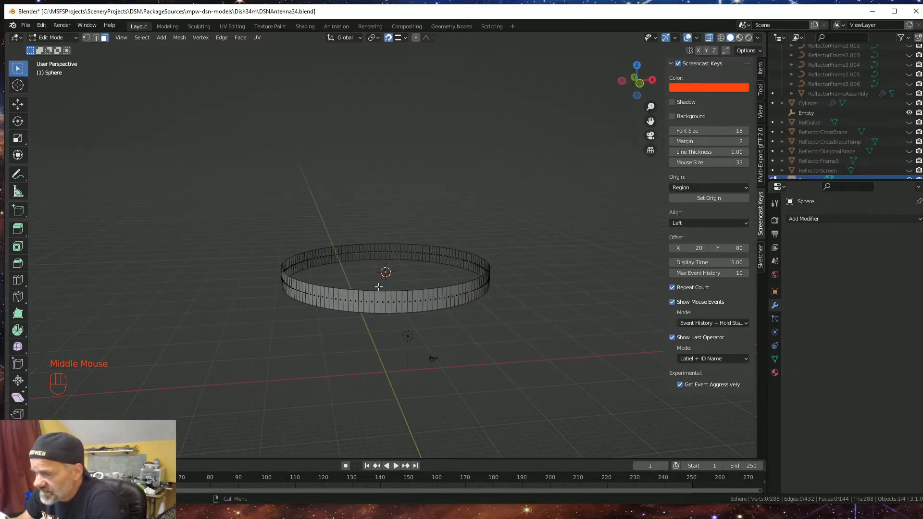
key("Tab")
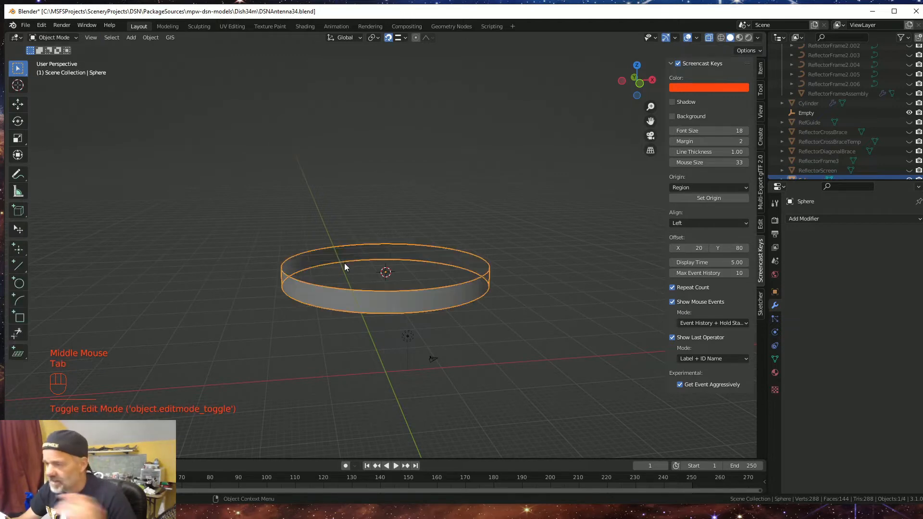
left_click(399, 295)
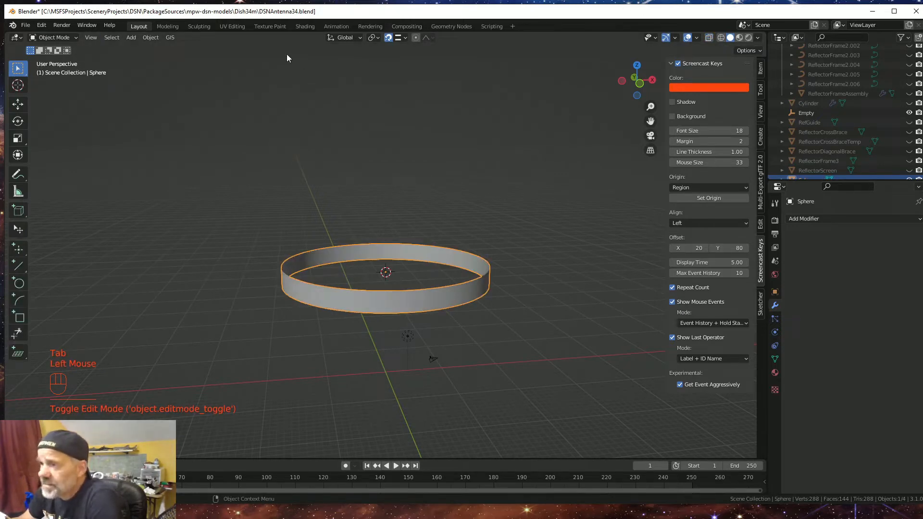
Switch to the UV Editing workspace and unlink the screen.png image from the UV editor.
left_click(232, 27)
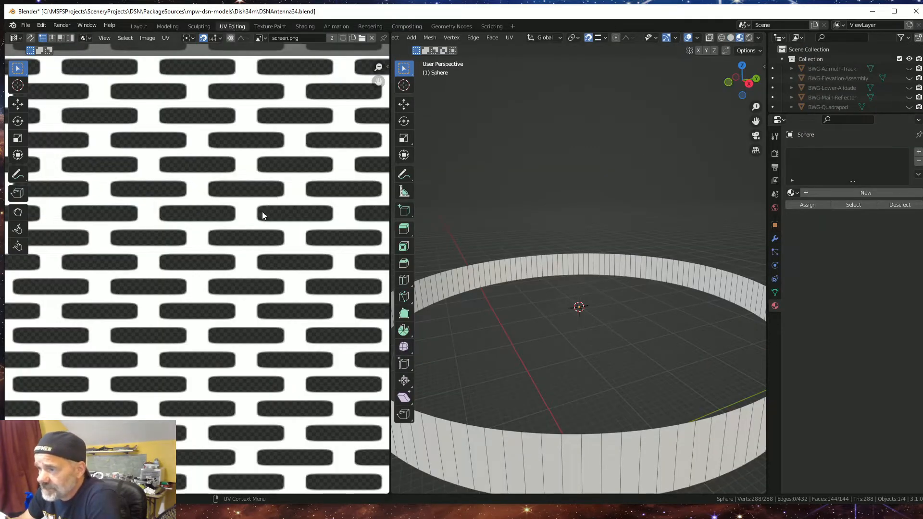
scroll(261, 211, "down", 8)
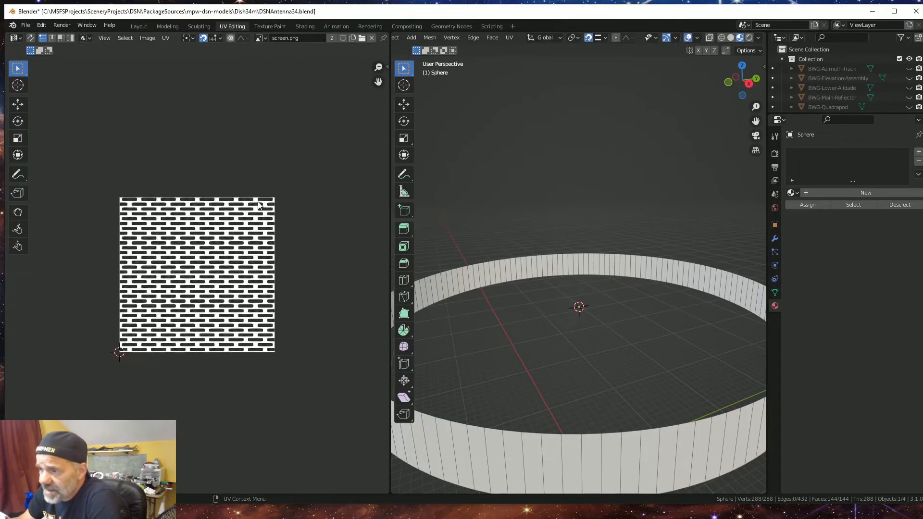
left_click(371, 38)
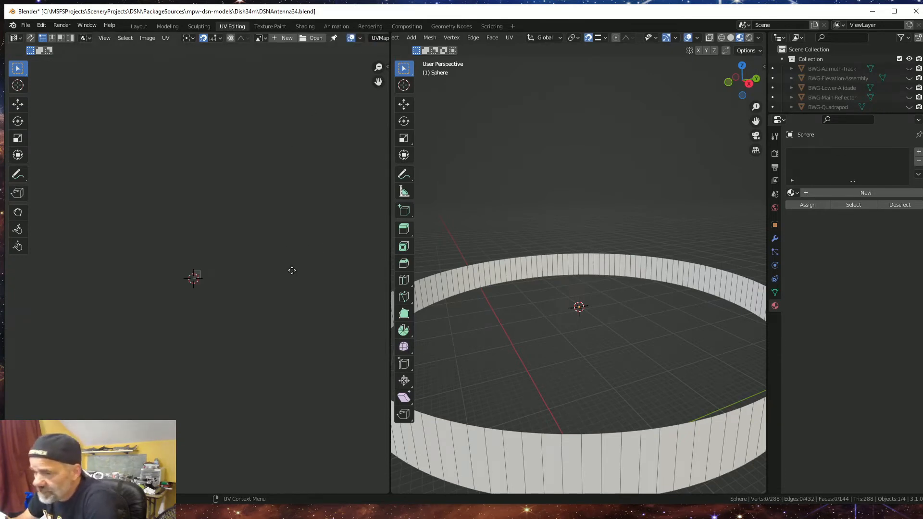
middle_click_drag(656, 423, 644, 410)
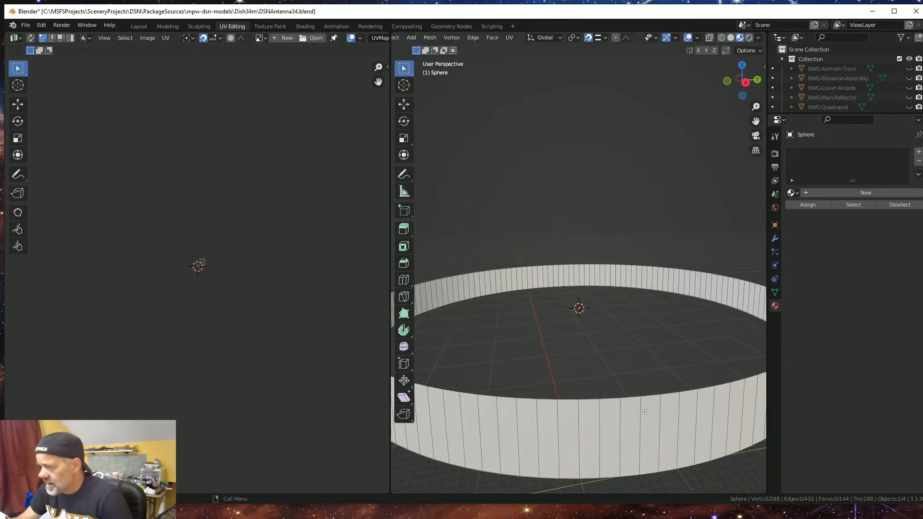
Select all the ring's faces and unwrap them with Smart UV Project at a 66° angle limit and zero island margin.
key("a")
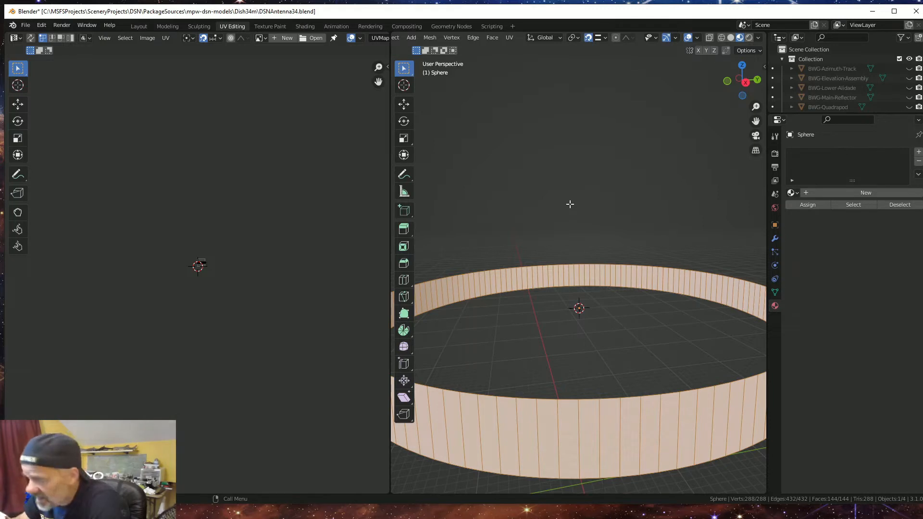
scroll(576, 289, "down", 4)
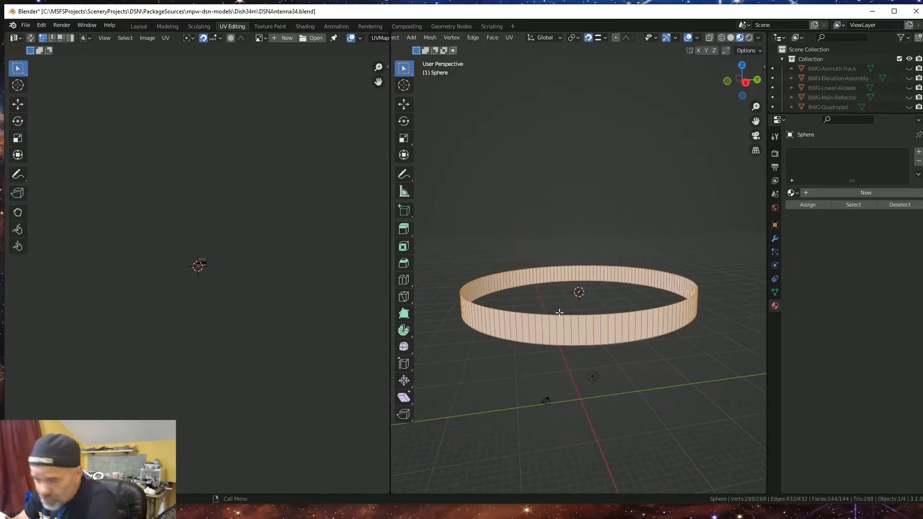
scroll(560, 312, "up", 2)
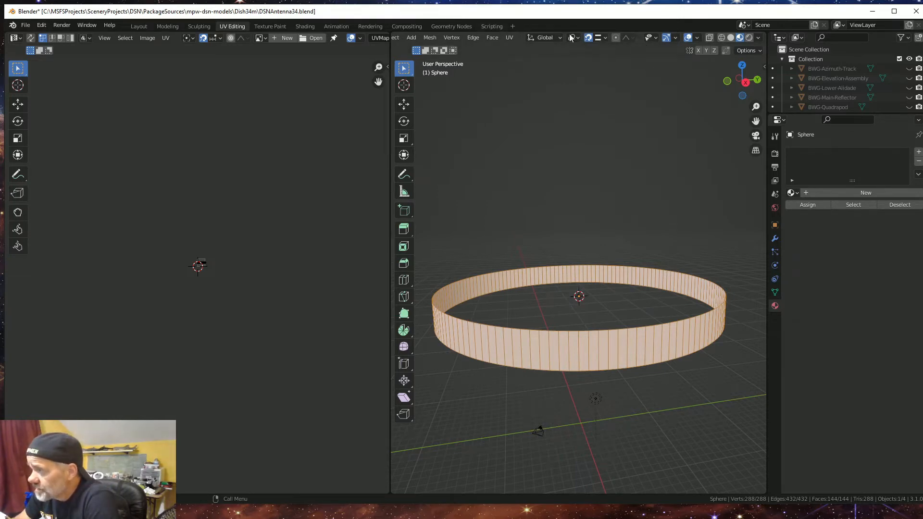
left_click(511, 37)
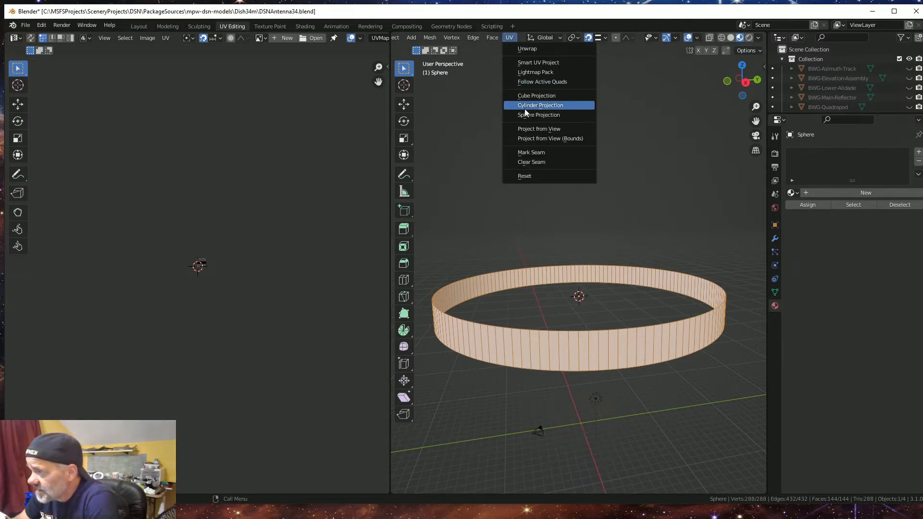
left_click(541, 62)
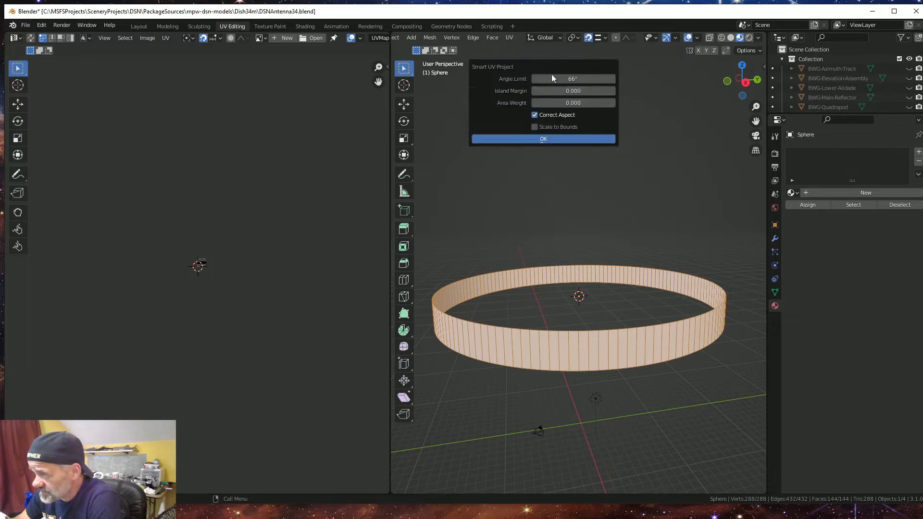
left_click(544, 140)
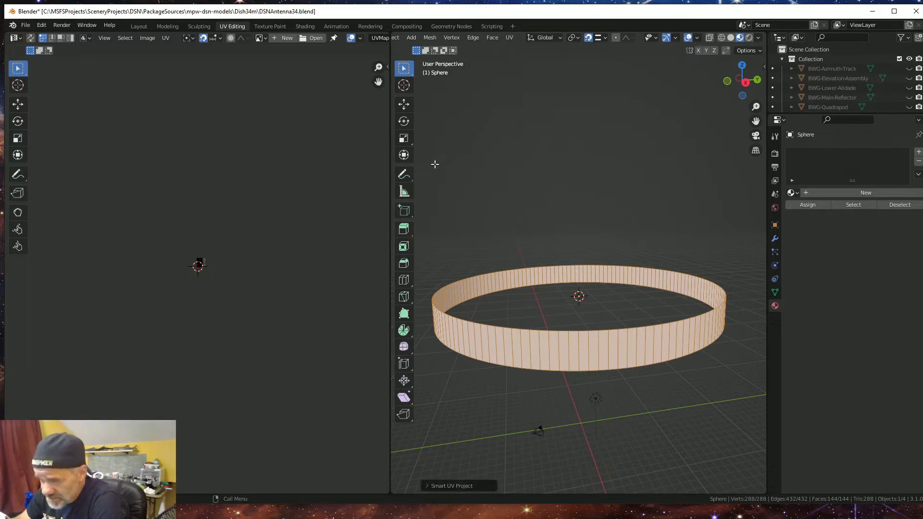
scroll(171, 268, "up", 2)
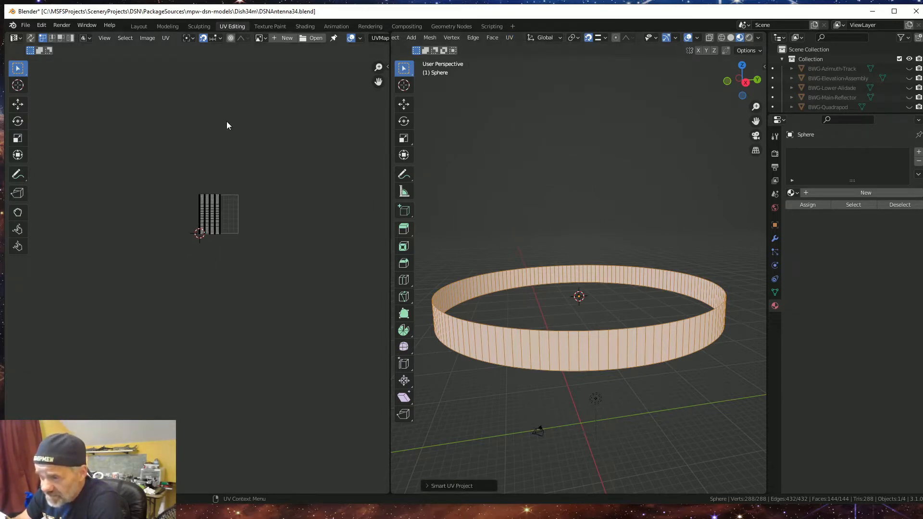
scroll(260, 131, "up", 4)
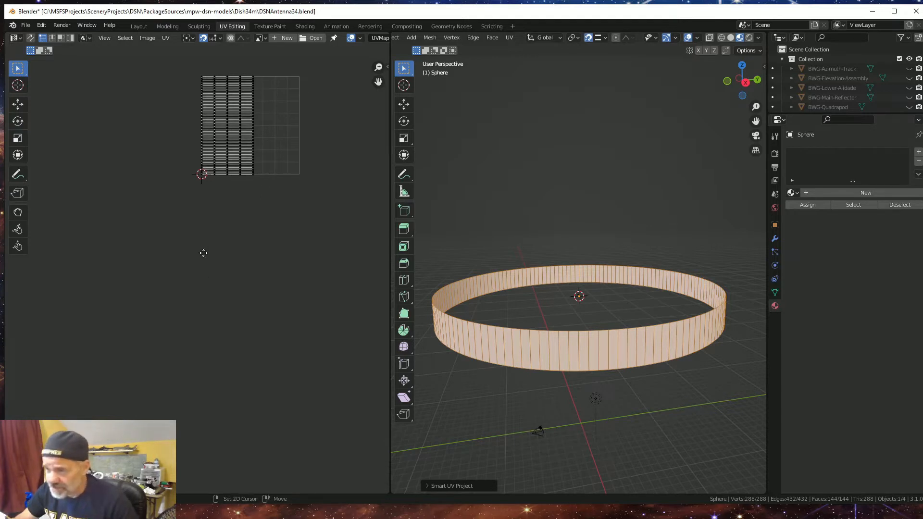
middle_click_drag(202, 251, 191, 387)
scroll(198, 373, "up", 5)
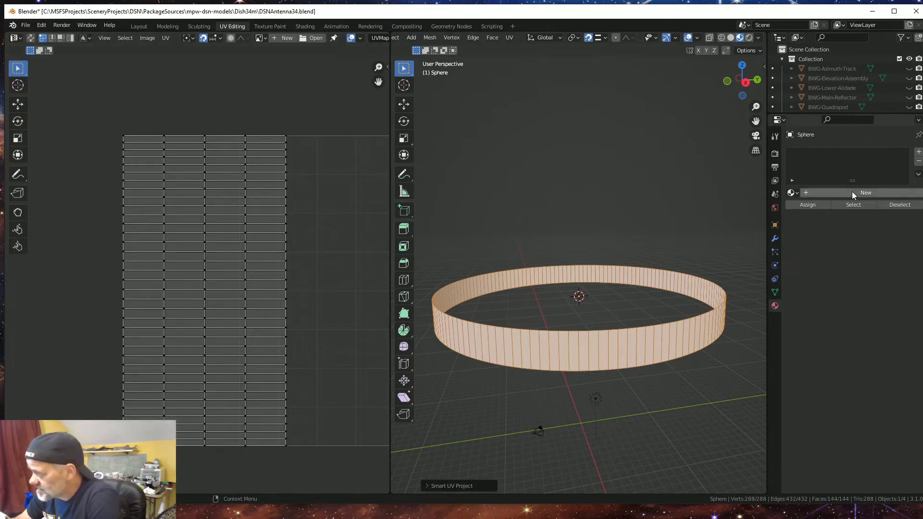
Assign the existing Screen material to the ring and review its surface and MSFS material settings.
left_click(794, 192)
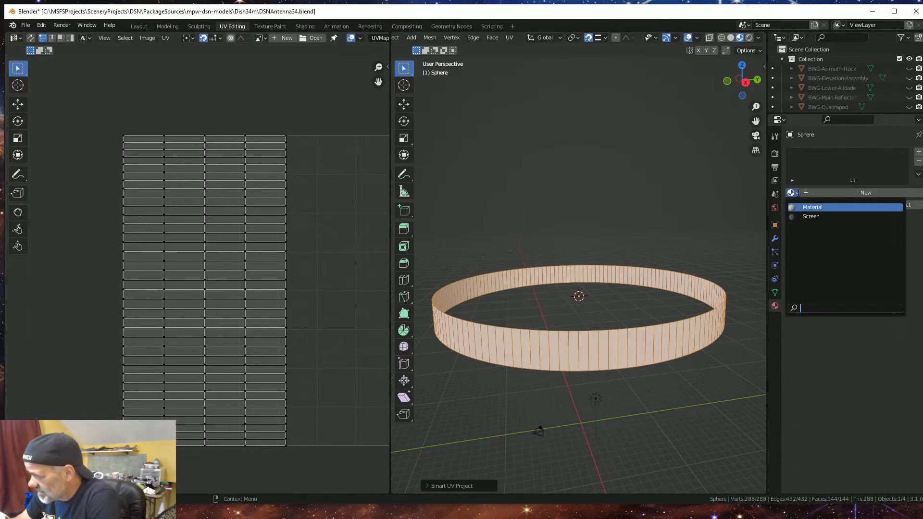
left_click(813, 217)
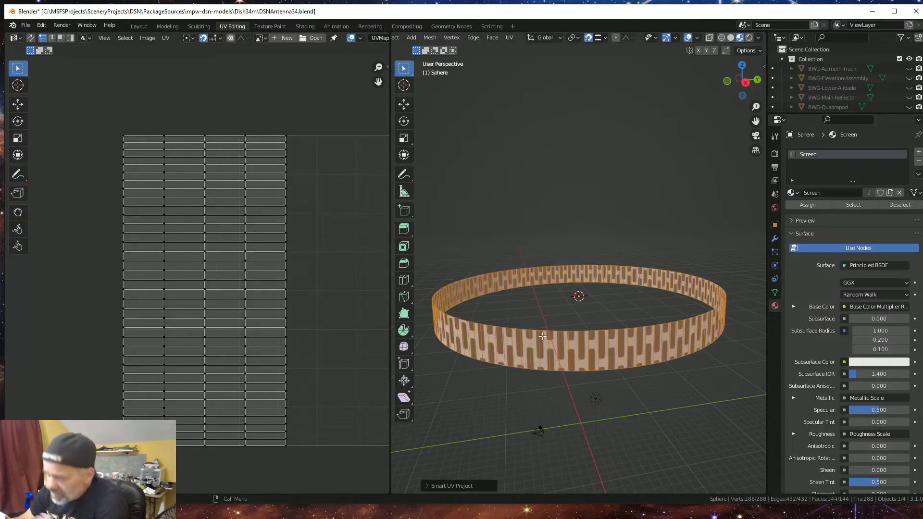
scroll(852, 292, "down", 15)
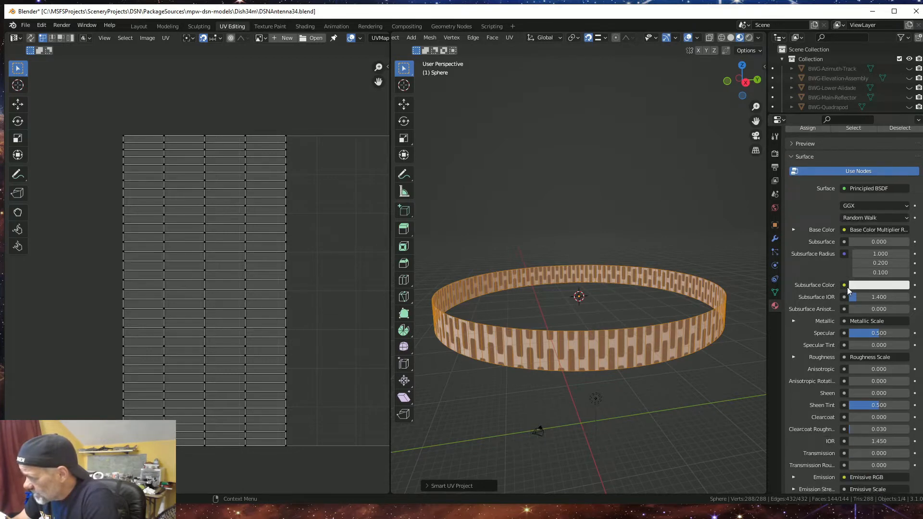
scroll(833, 426, "down", 5)
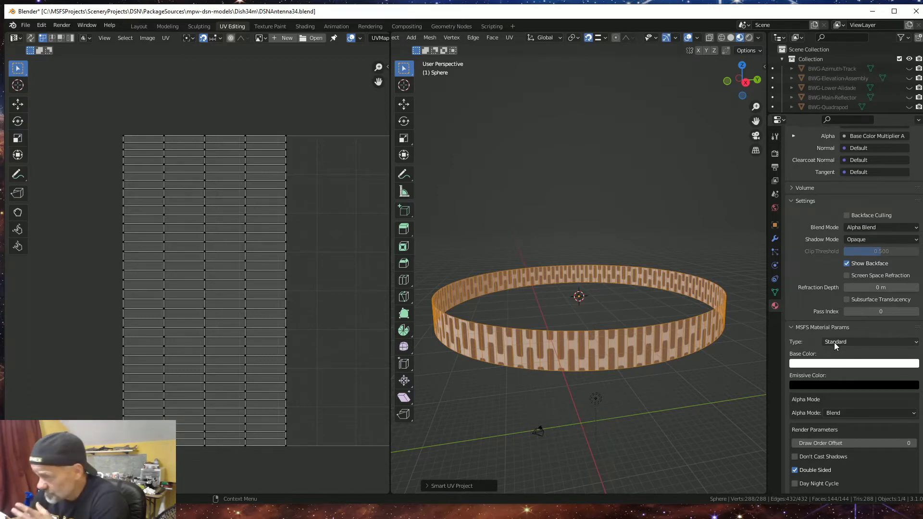
scroll(835, 342, "up", 2)
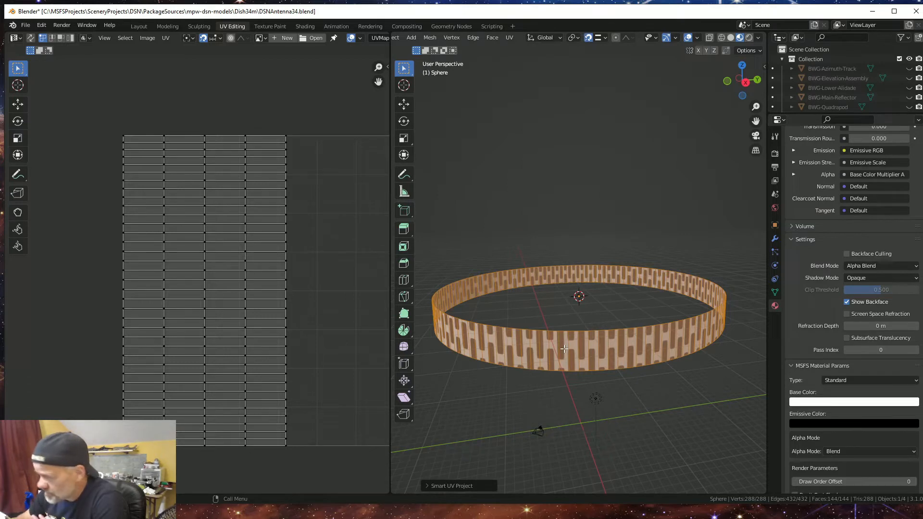
scroll(843, 322, "up", 10)
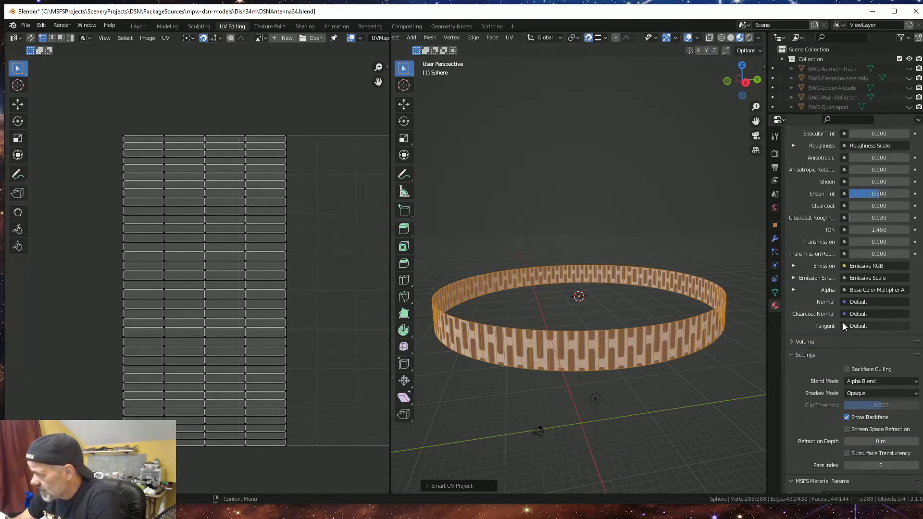
scroll(843, 325, "up", 9)
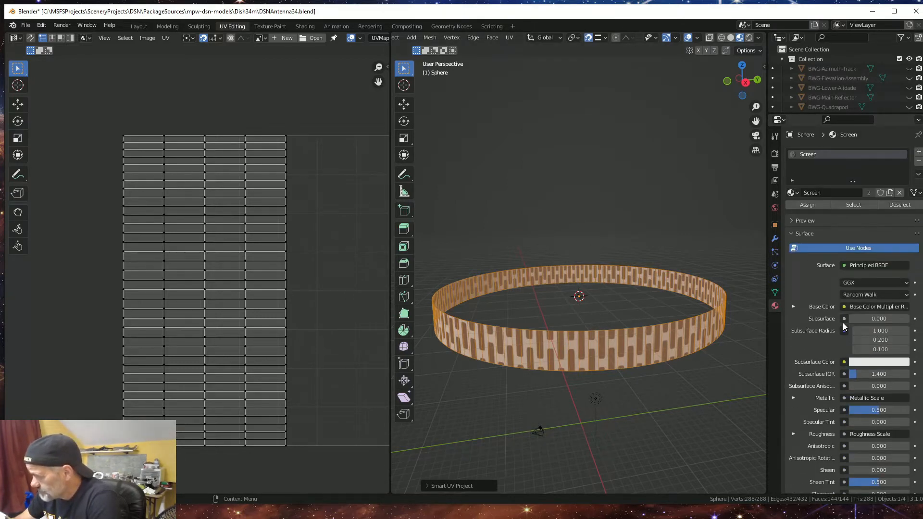
Turn the Screen material's Double Sided option off to compare the ring's inner side, and turn it back on.
scroll(844, 327, "down", 13)
scroll(841, 329, "down", 12)
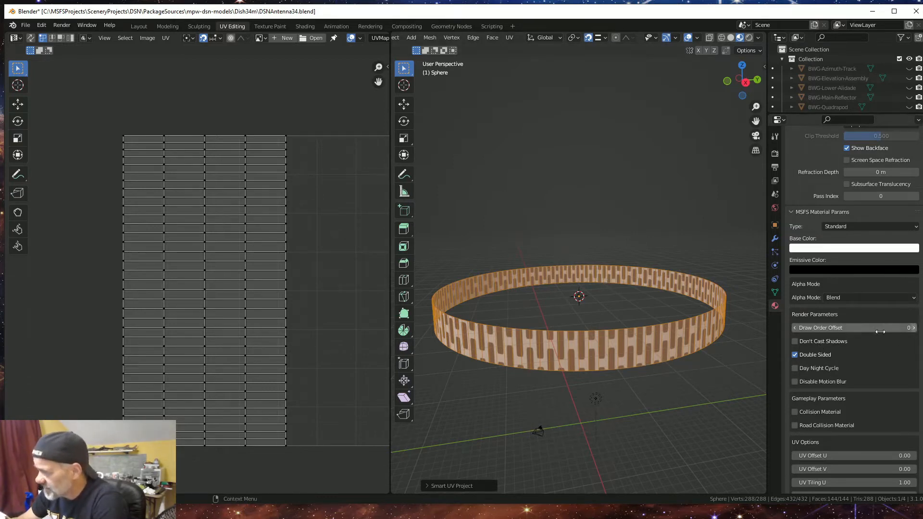
left_click(795, 356)
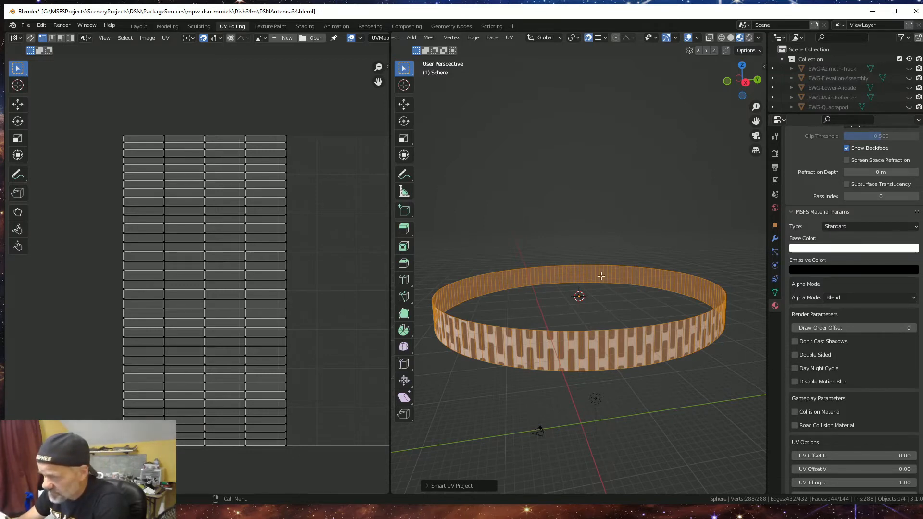
left_click(795, 354)
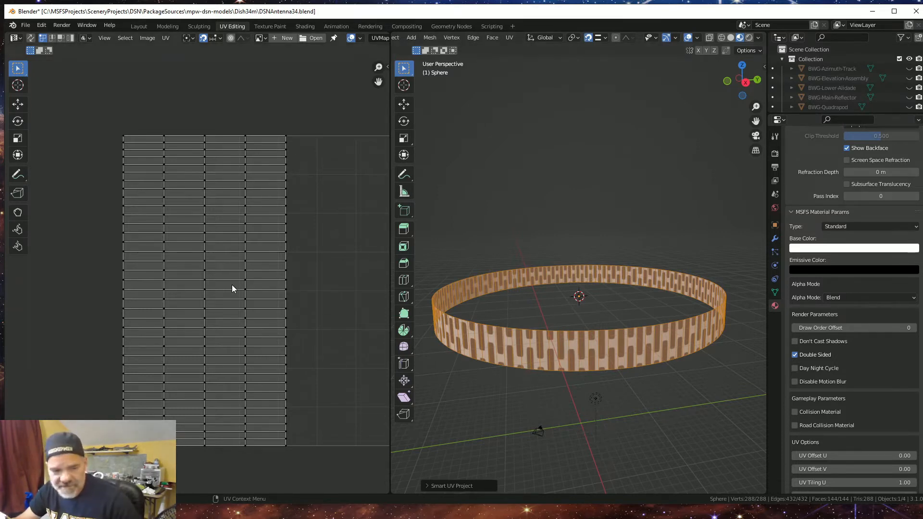
Rotate all of the ring's UVs by 90° and scale them up to about five times their size.
key("a")
key("r")
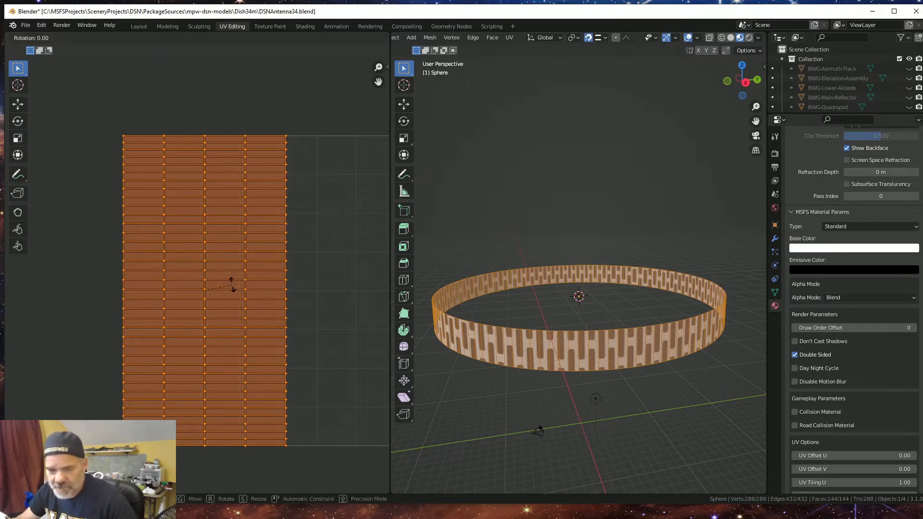
key("9")
key("0")
key("Return")
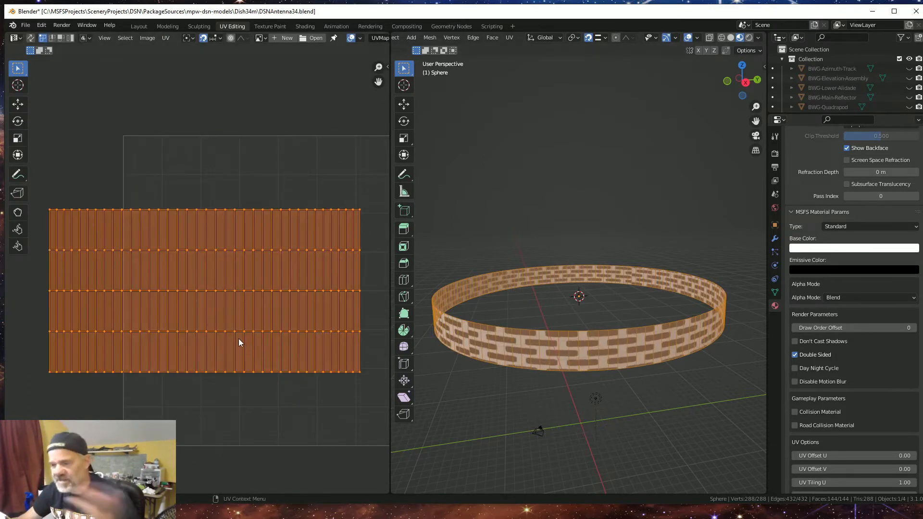
key("s")
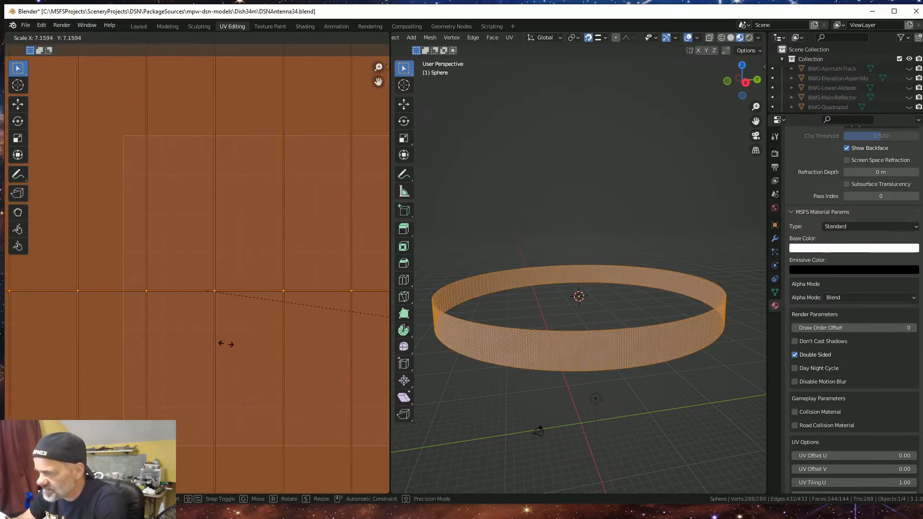
left_click(78, 168)
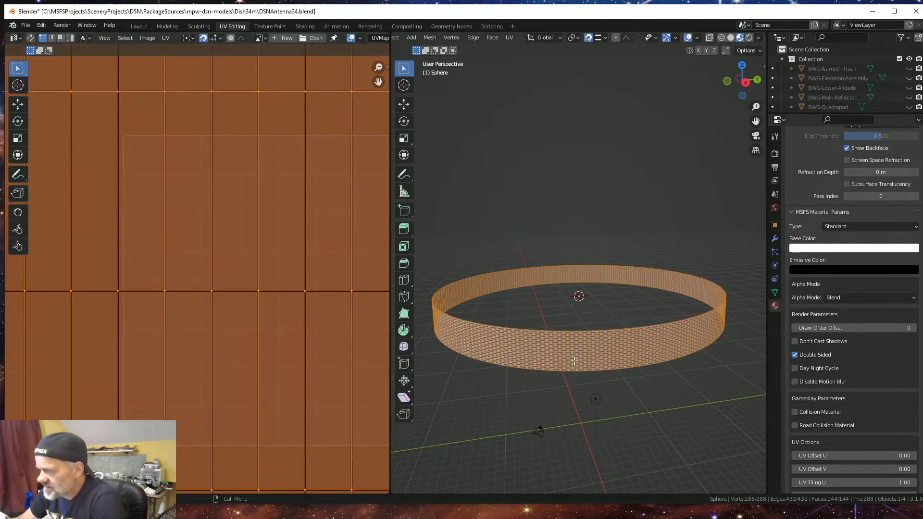
Switch to the Layout workspace, display the ring in Material Preview shading, and inspect its mesh texture from several angles.
left_click(139, 26)
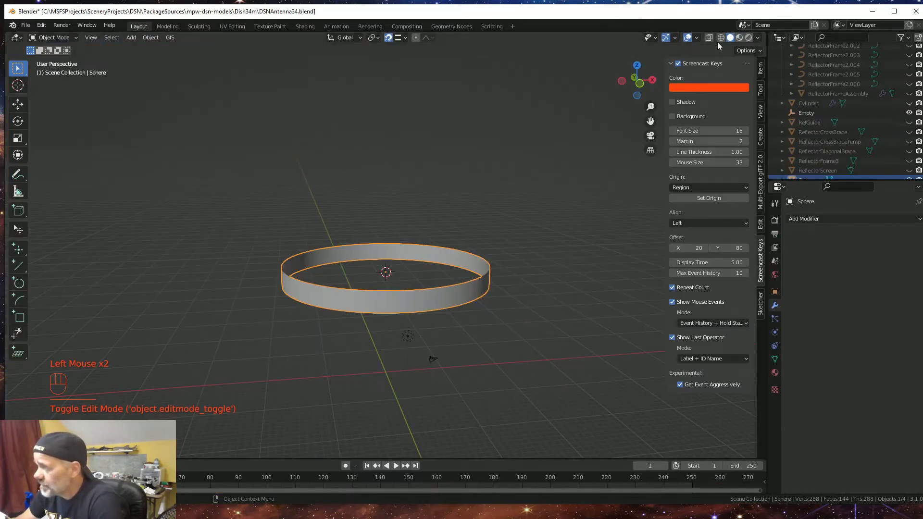
left_click(740, 37)
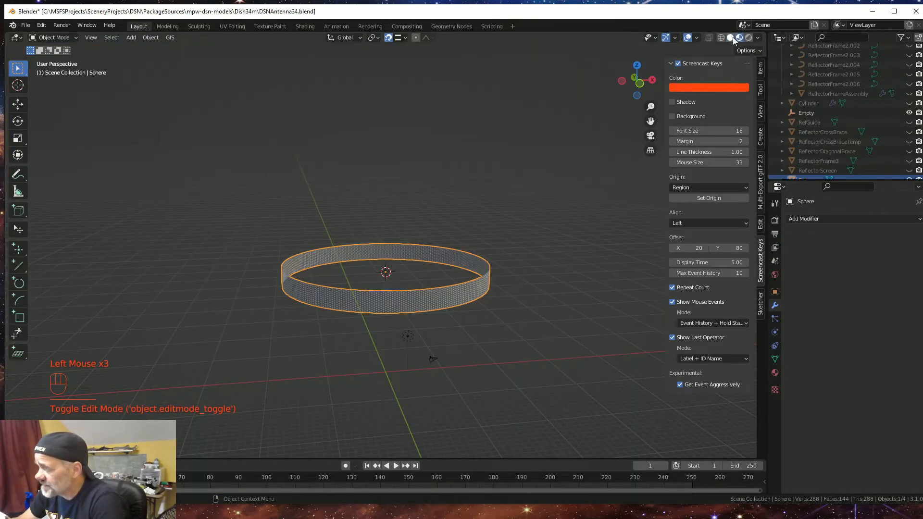
scroll(392, 388, "up", 4)
mouse_move(395, 388)
middle_mouse_down()
mouse_move(410, 393)
mouse_move(426, 361)
mouse_move(396, 387)
middle_mouse_up()
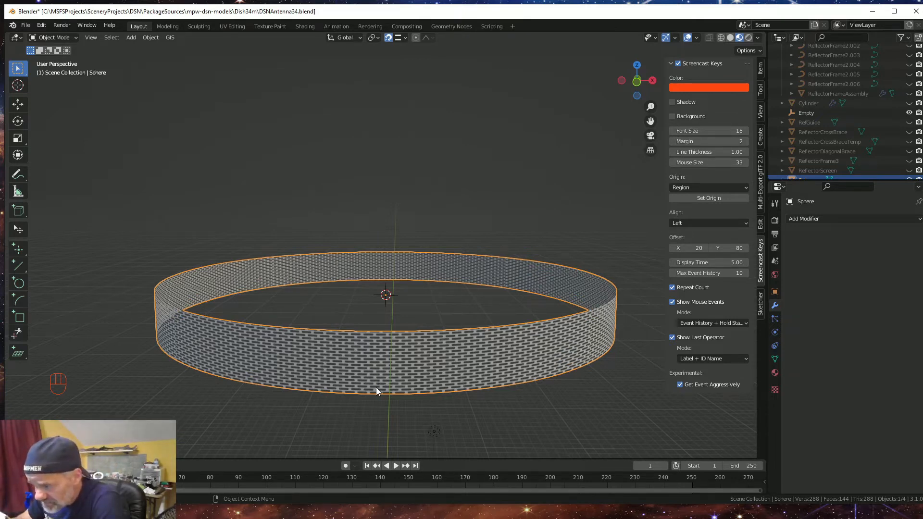
scroll(376, 389, "down", 2)
middle_click_drag(376, 389, 377, 400)
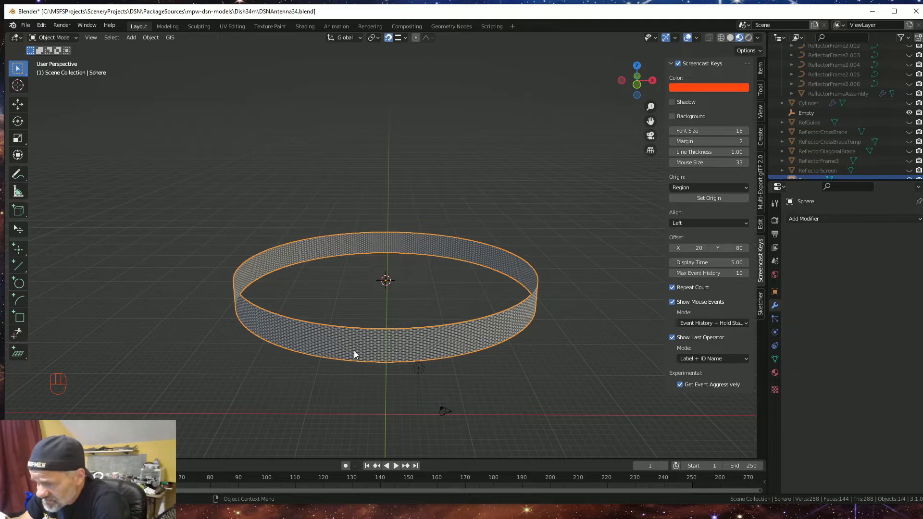
mouse_move(354, 351)
middle_mouse_down()
mouse_move(350, 380)
mouse_move(356, 359)
middle_mouse_up()
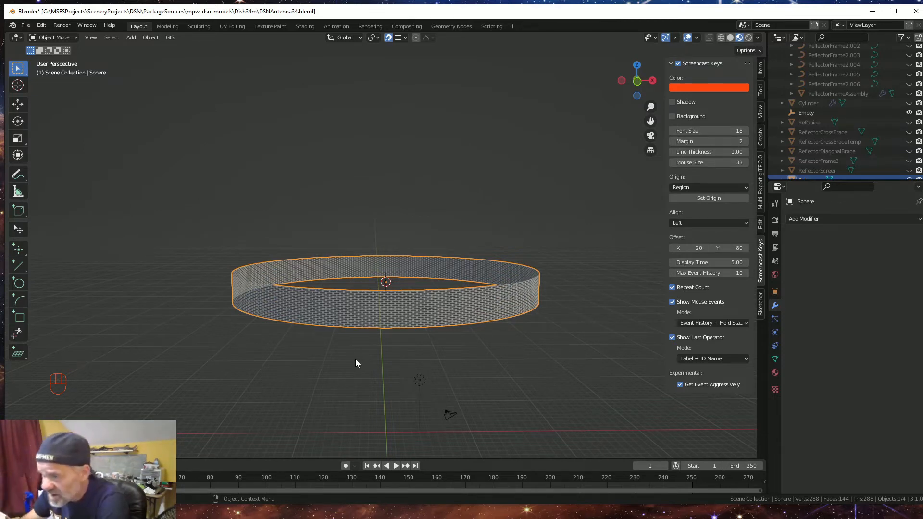
middle_click_drag(362, 416, 336, 369)
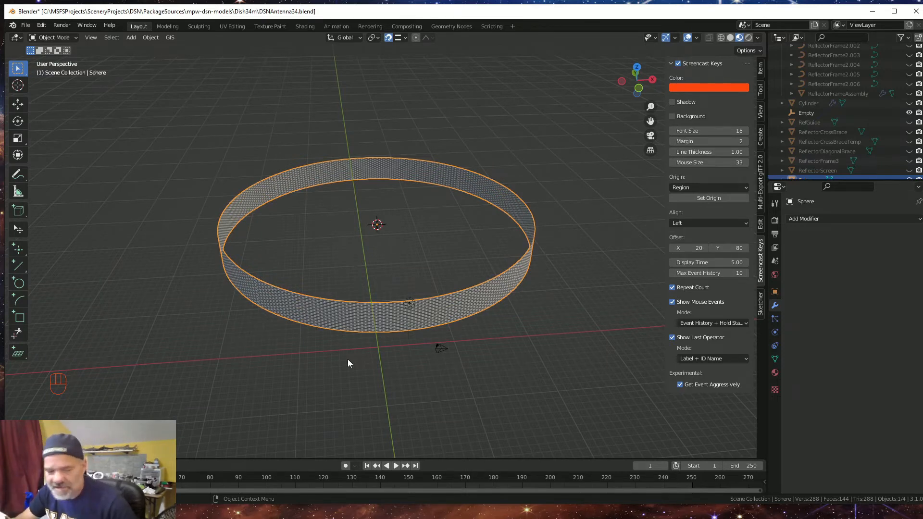
Enter Edit Mode with edge selection and select only the ring's lower edge loop.
key("Tab")
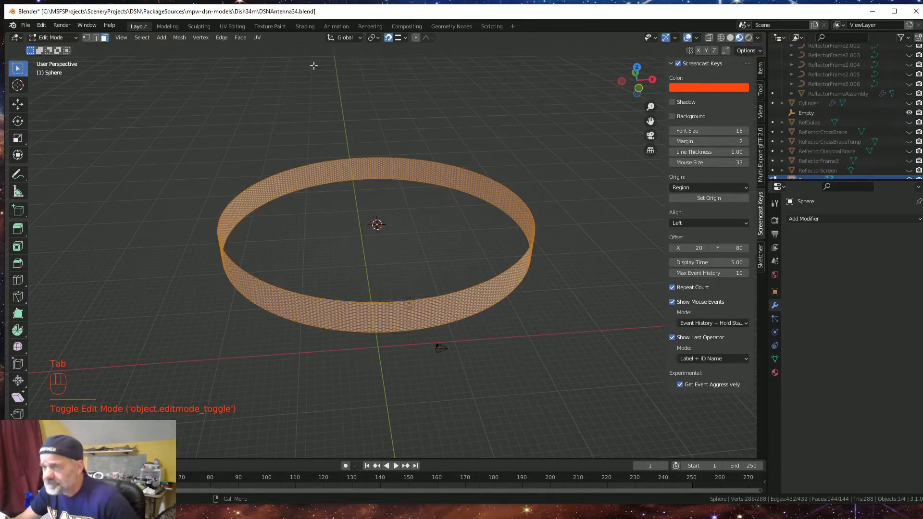
left_click(96, 38)
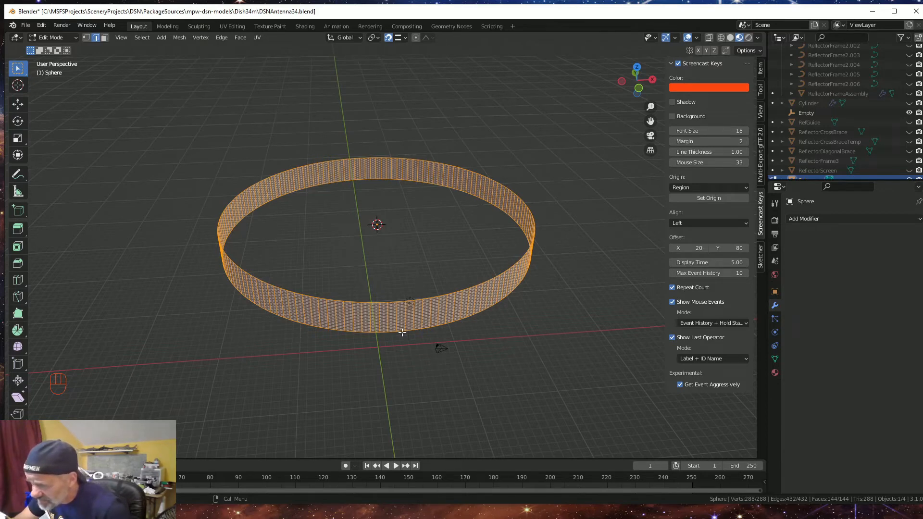
key("alt")
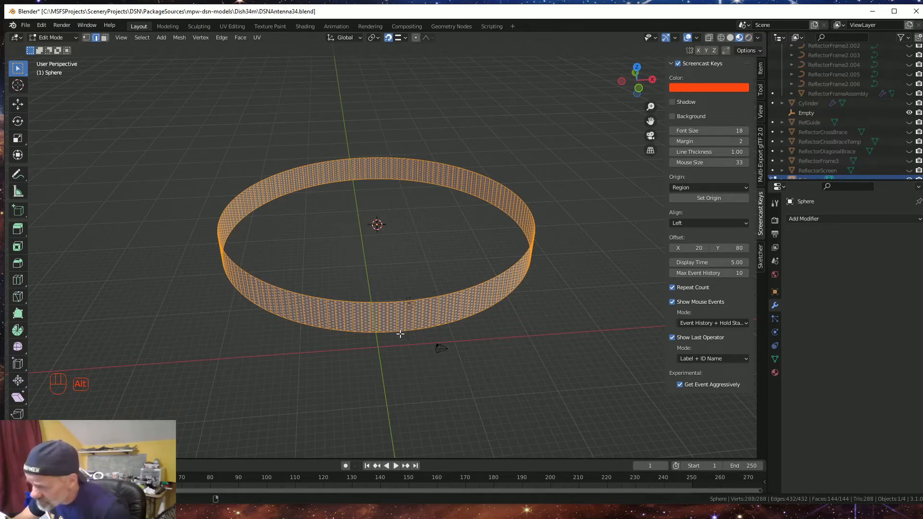
left_click(401, 334, "alt")
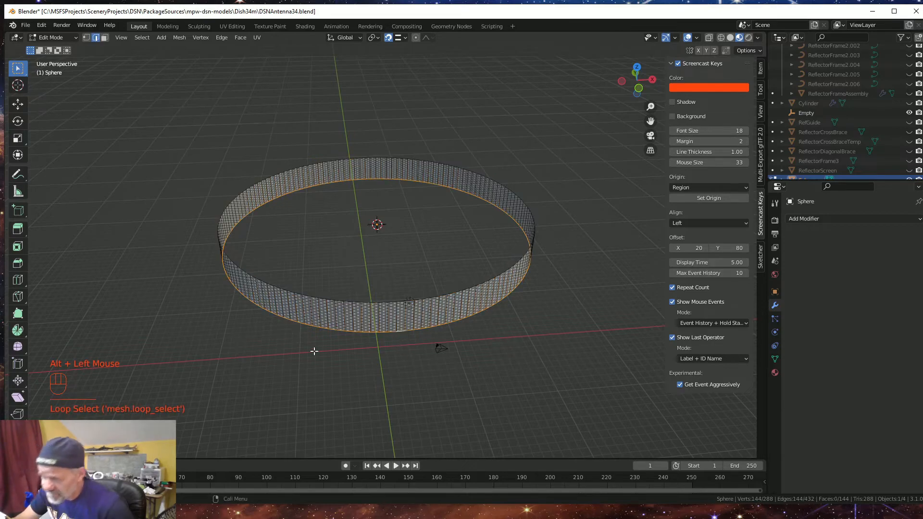
mouse_move(452, 327)
middle_mouse_down()
mouse_move(462, 313)
mouse_move(464, 338)
middle_mouse_up()
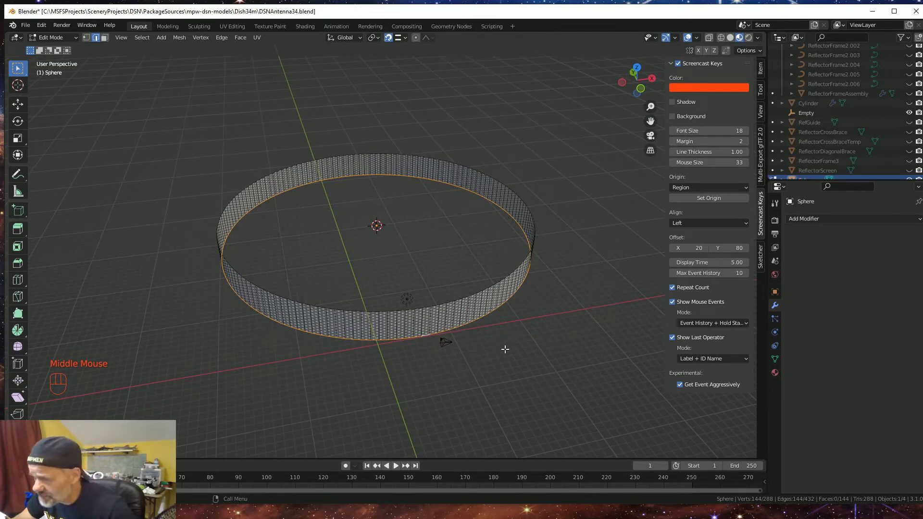
key("s")
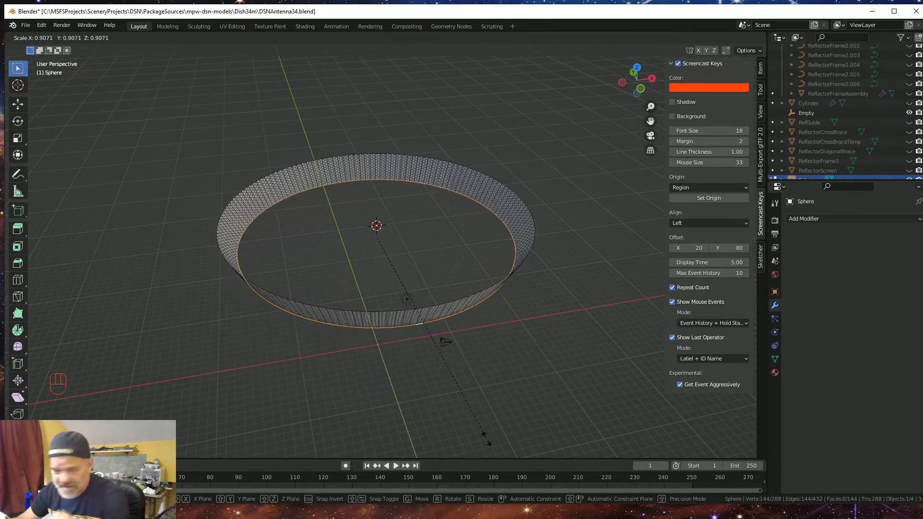
key("Escape")
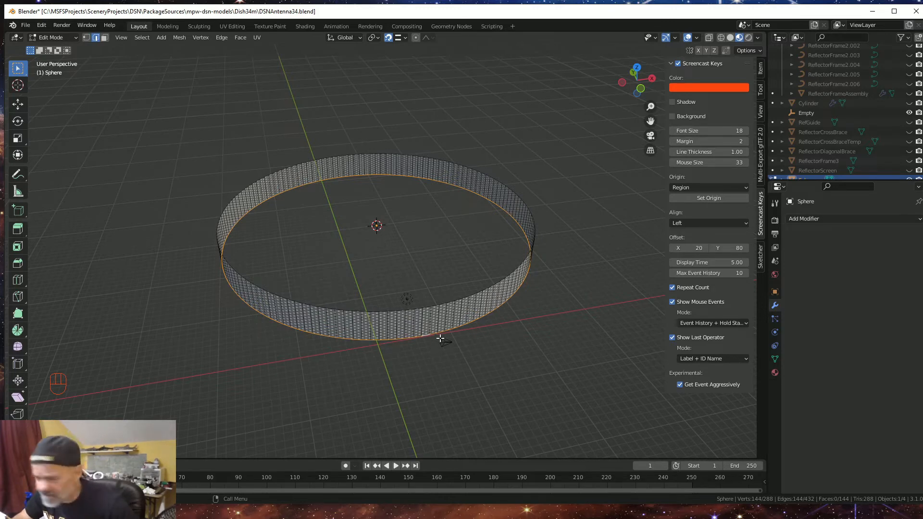
Select the ring's upper edge loop and move it up along the Z axis by about 7.07 m.
left_click(424, 317, "alt")
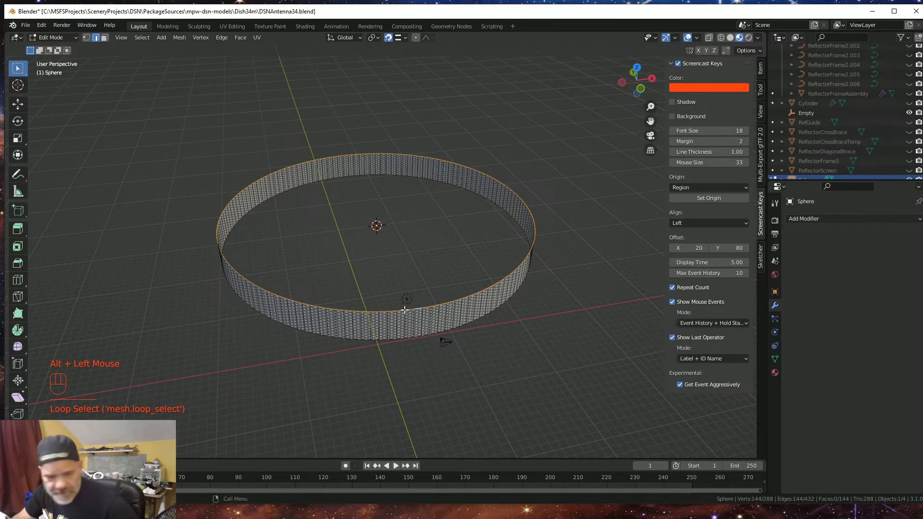
key("g")
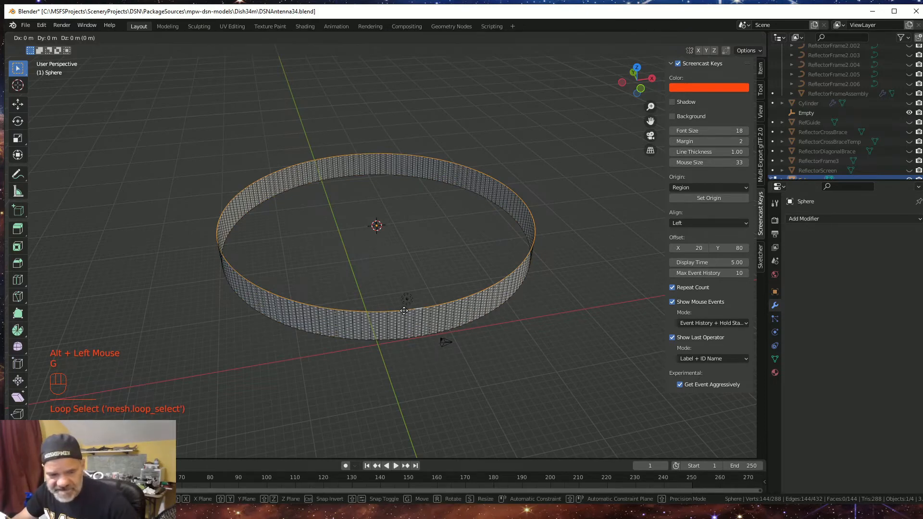
key("z")
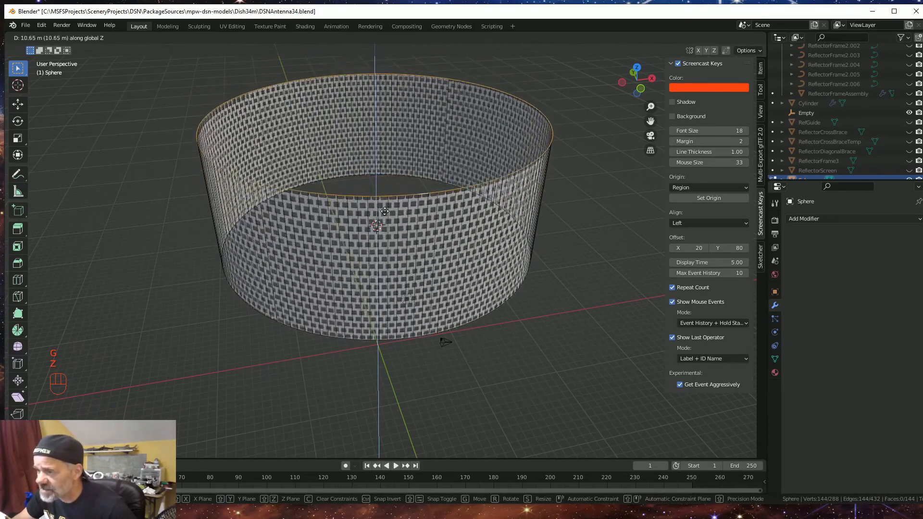
left_click(381, 250)
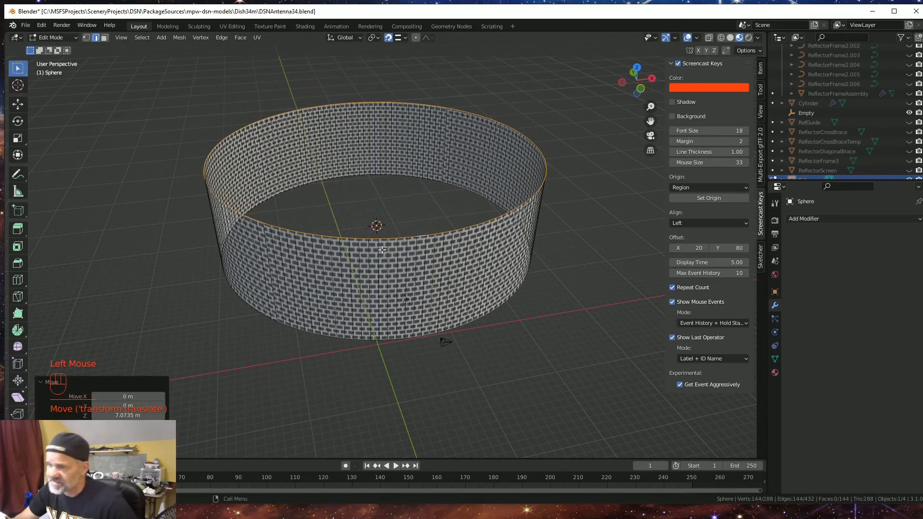
Scale the ring's lower edge loop to 0.276 to form a cone, and inspect how the mesh texture follows it.
left_click(410, 339, "alt")
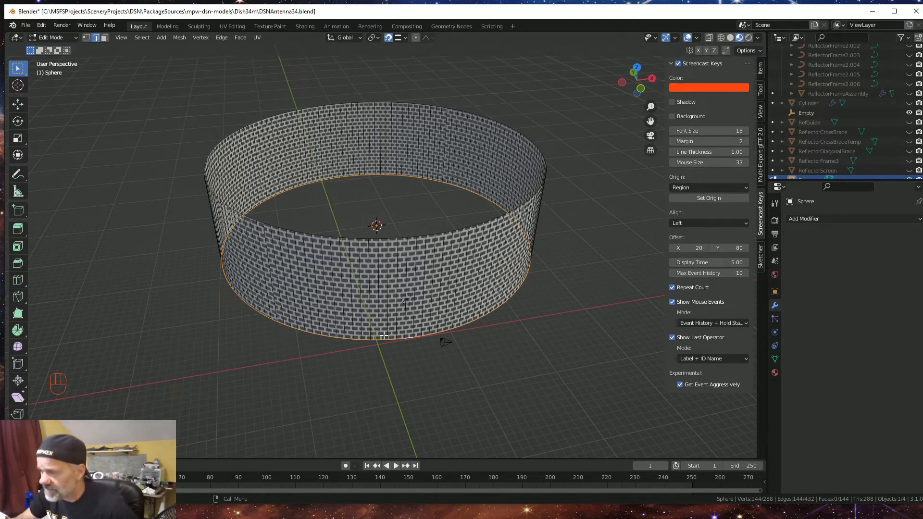
key("s")
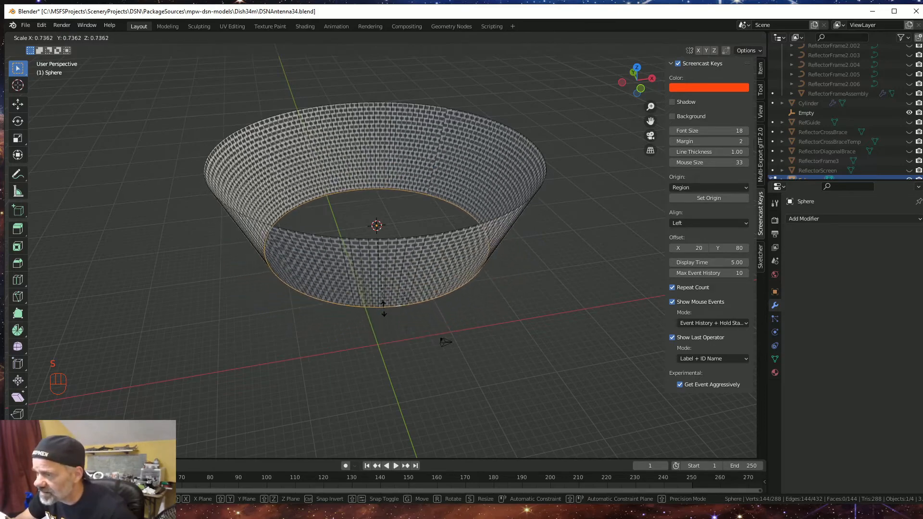
left_click(373, 262)
middle_click_drag(360, 174, 384, 95)
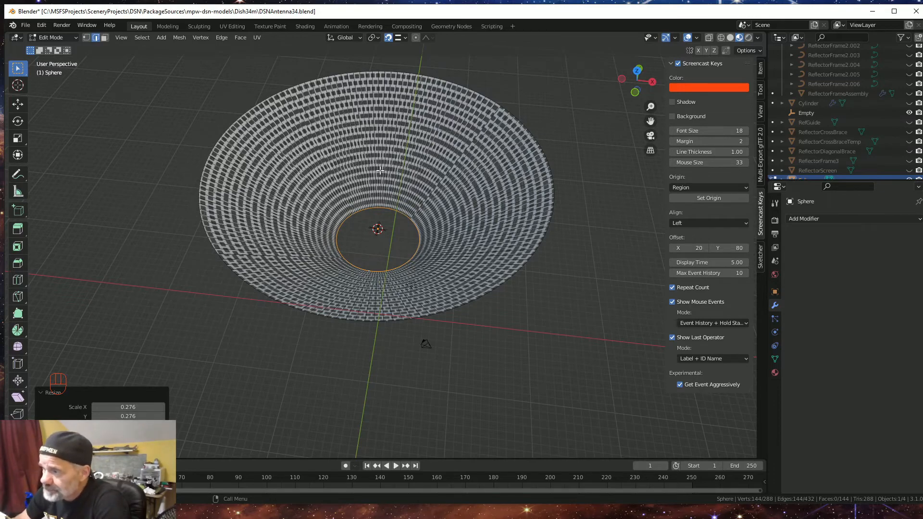
scroll(380, 170, "up", 3)
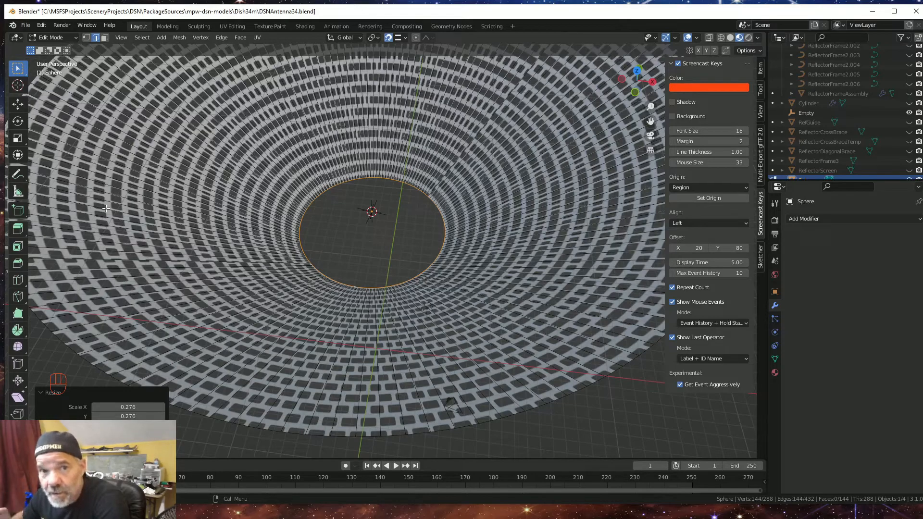
scroll(275, 221, "down", 3)
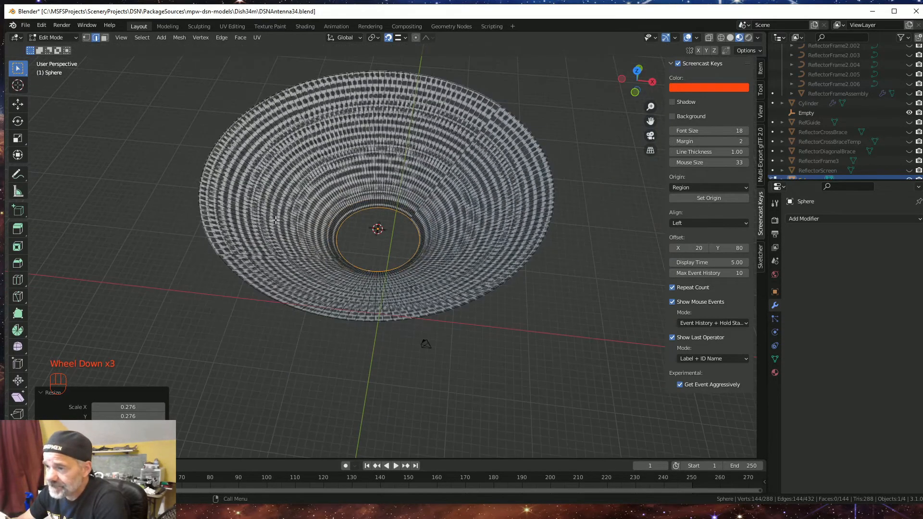
middle_click_drag(294, 232, 227, 259)
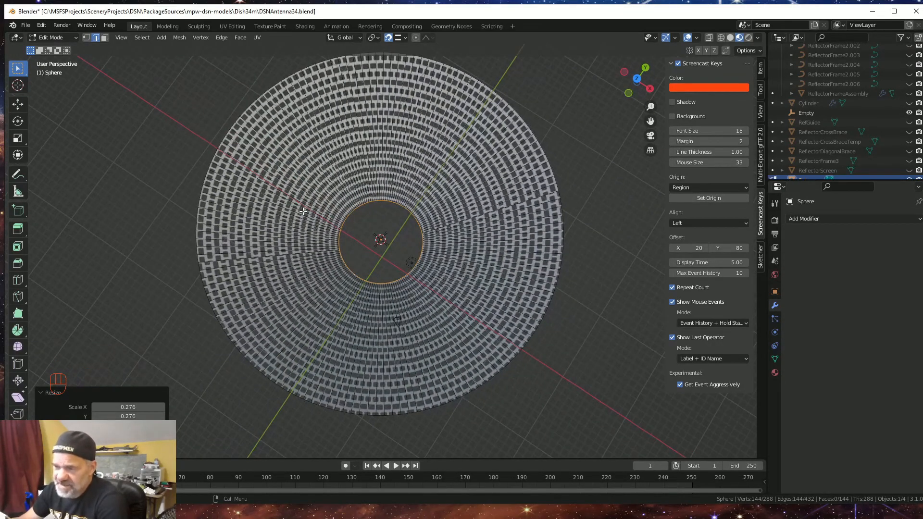
Examine the cone in the UV Editing workspace, return to the Layout workspace, and view the whole cone in Object Mode.
left_click(232, 27)
scroll(449, 297, "down", 1)
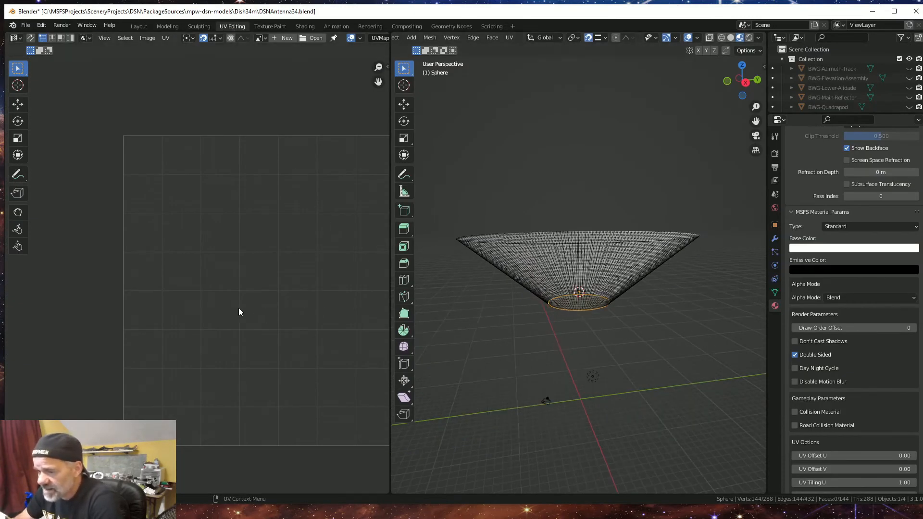
scroll(171, 266, "up", 2)
scroll(174, 252, "down", 5)
scroll(186, 254, "up", 3)
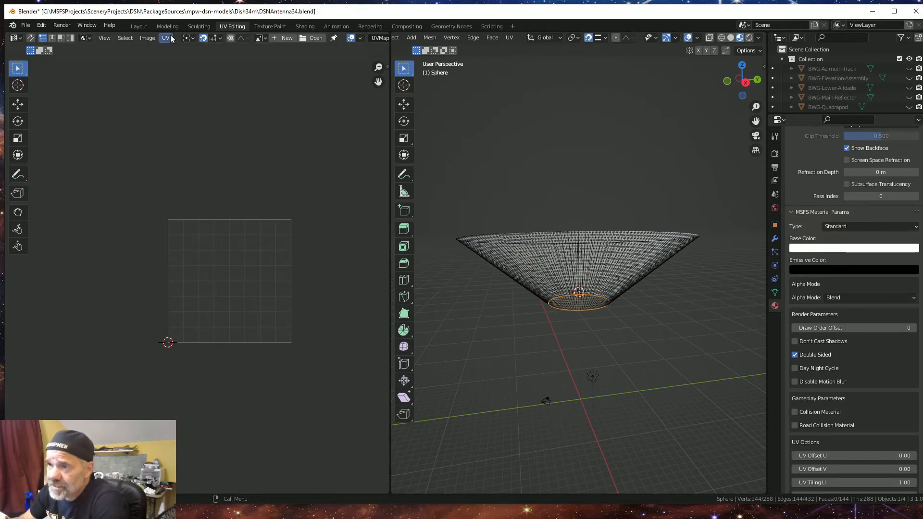
left_click(139, 26)
middle_click_drag(488, 272, 423, 302)
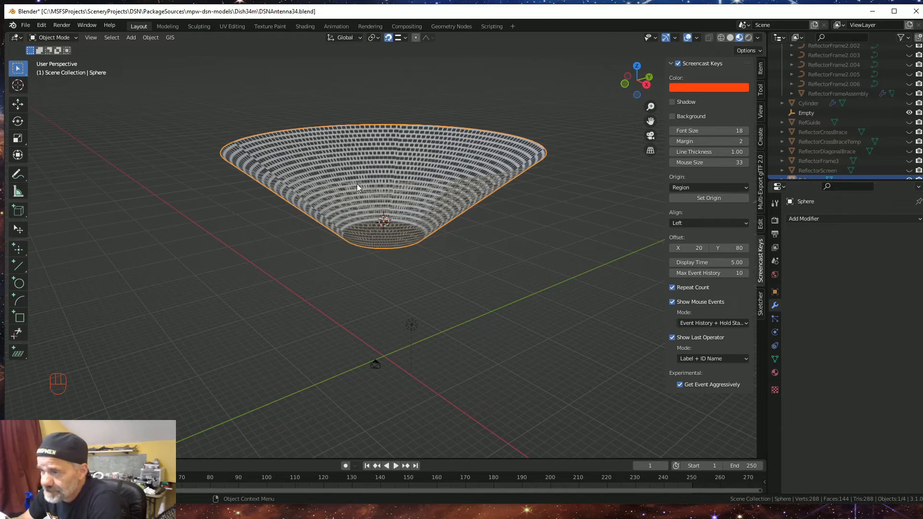
scroll(357, 190, "down", 2)
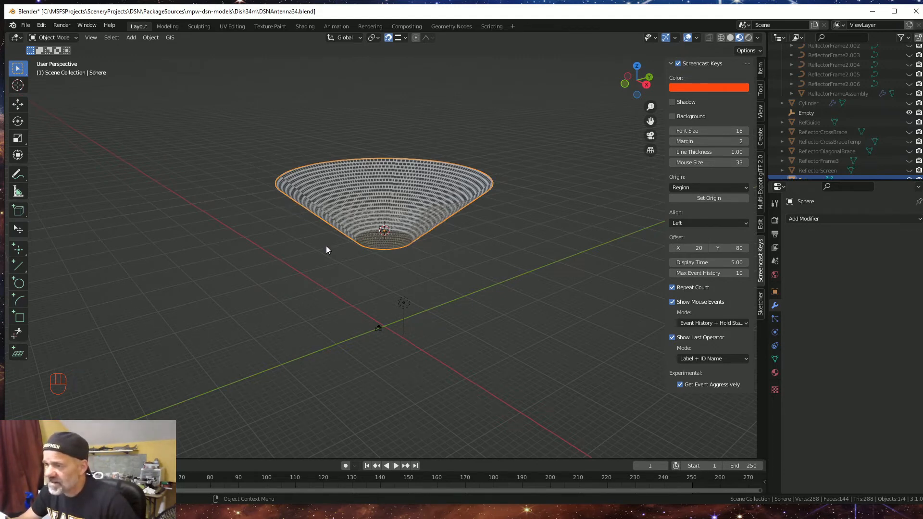
Delete the Sphere object from the scene.
scroll(818, 154, "down", 3)
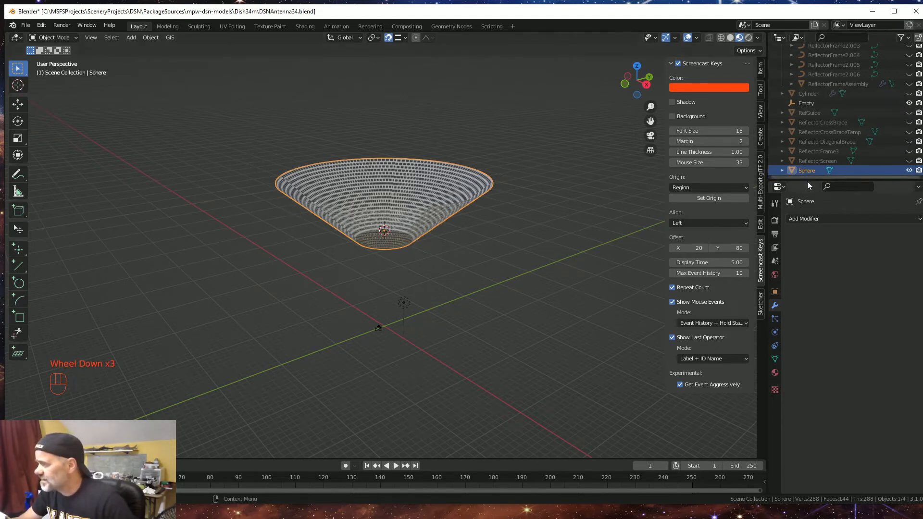
left_click(809, 172)
key("Delete")
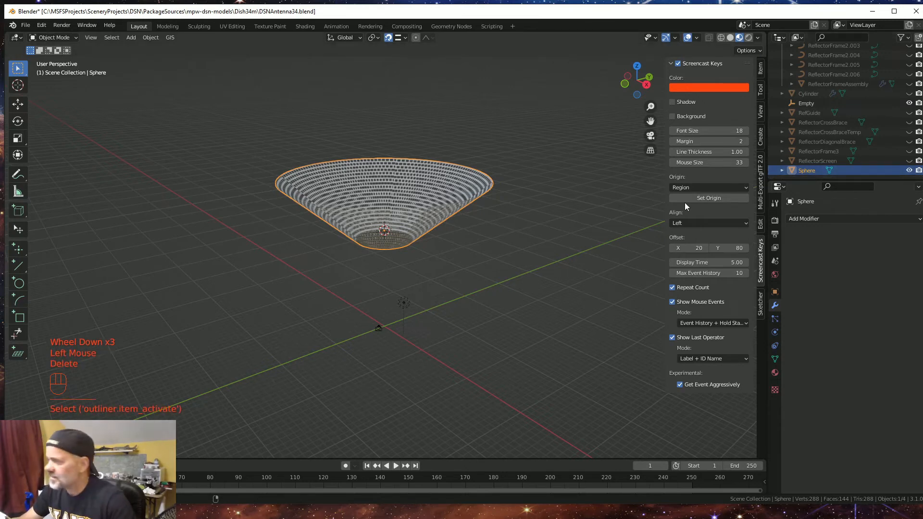
key("Delete")
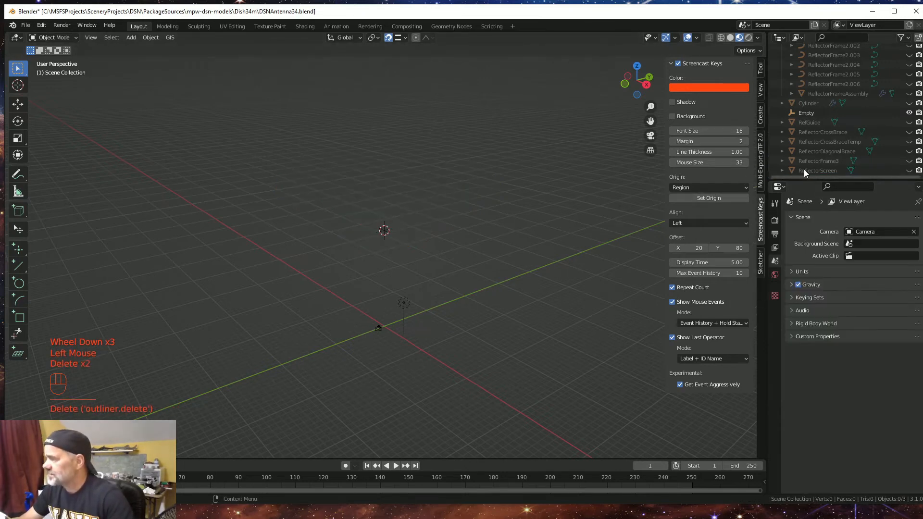
Unhide the ReflectorScreen and ReflectorFrameAssembly objects, frame the dish in the view, and save the file.
scroll(490, 188, "down", 1)
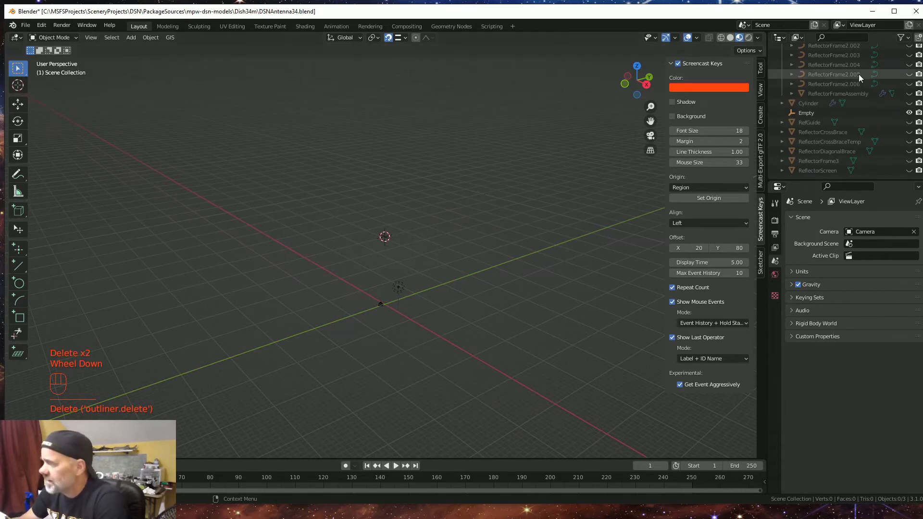
scroll(852, 149, "down", 2)
scroll(818, 146, "down", 1)
scroll(818, 146, "up", 2)
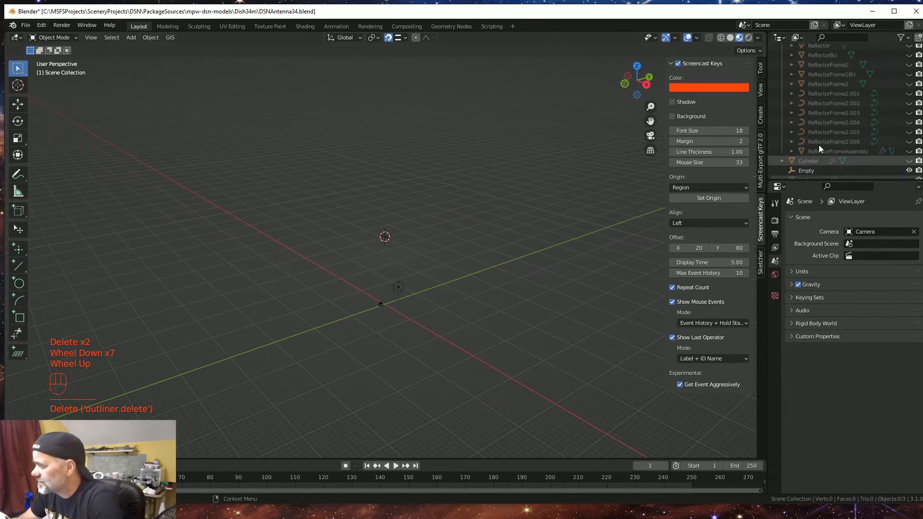
scroll(820, 146, "down", 4)
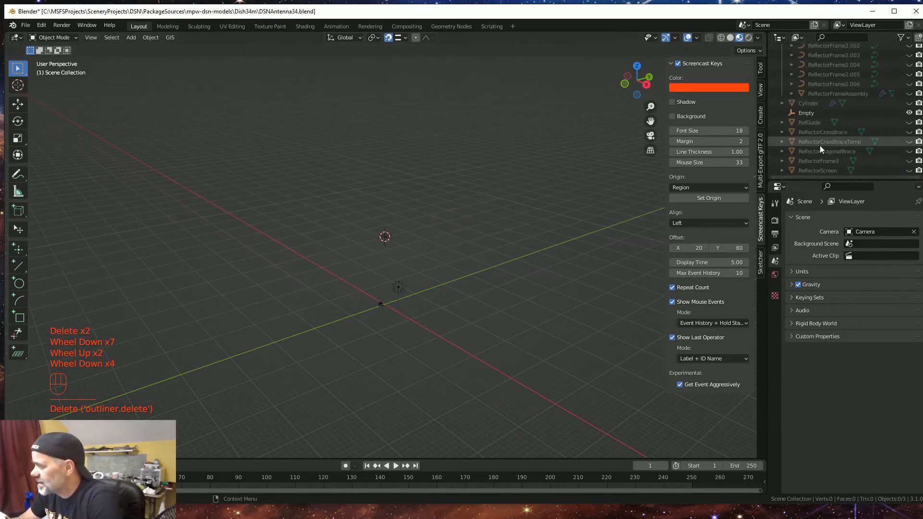
left_click(909, 171)
left_click(909, 93)
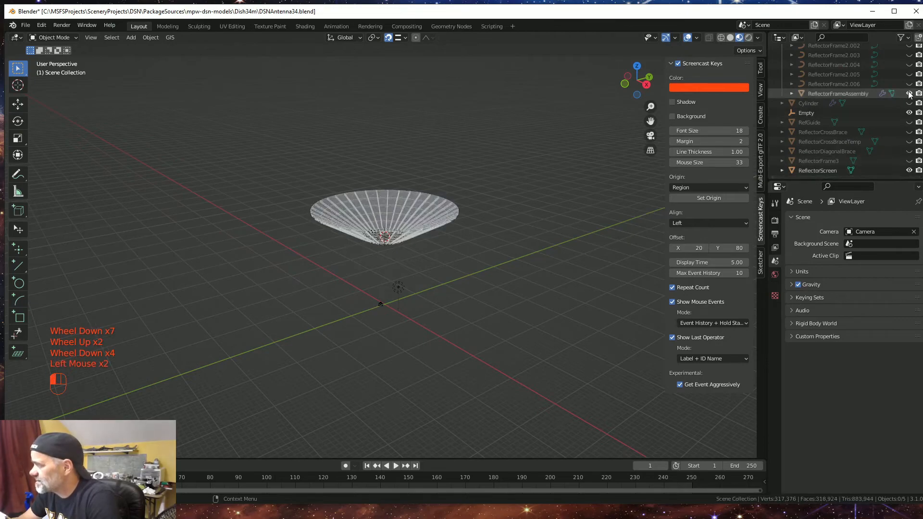
scroll(426, 242, "up", 3)
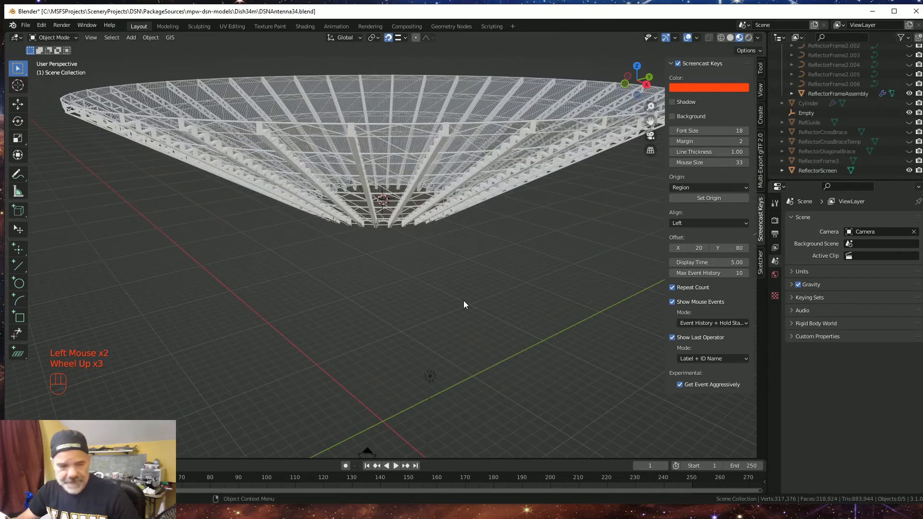
middle_click_drag(370, 235, 350, 288, "shift")
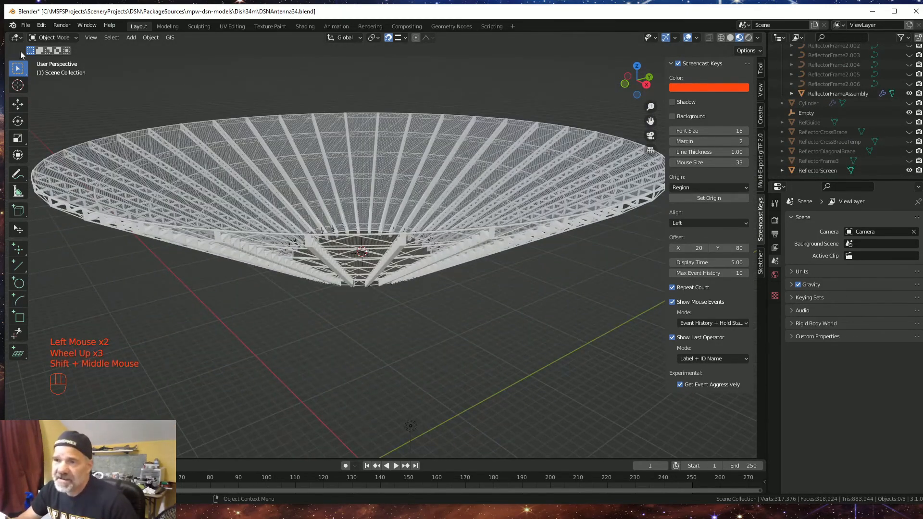
left_click(25, 25)
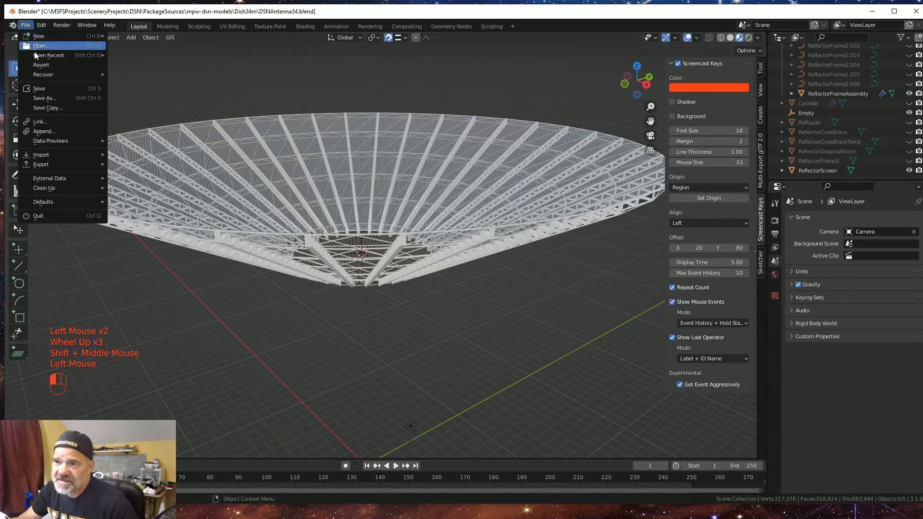
left_click(42, 89)
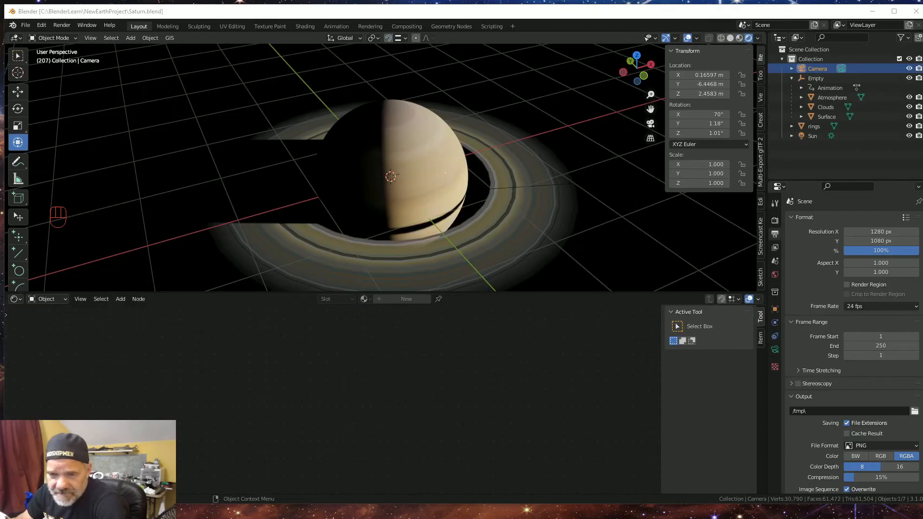
Enlarge the 3D viewport of the Saturn scene by lowering its border with the node editor, and view the planet and rings.
middle_click_drag(601, 239, 493, 309)
left_click_drag(506, 293, 492, 322)
middle_click_drag(493, 315, 492, 309)
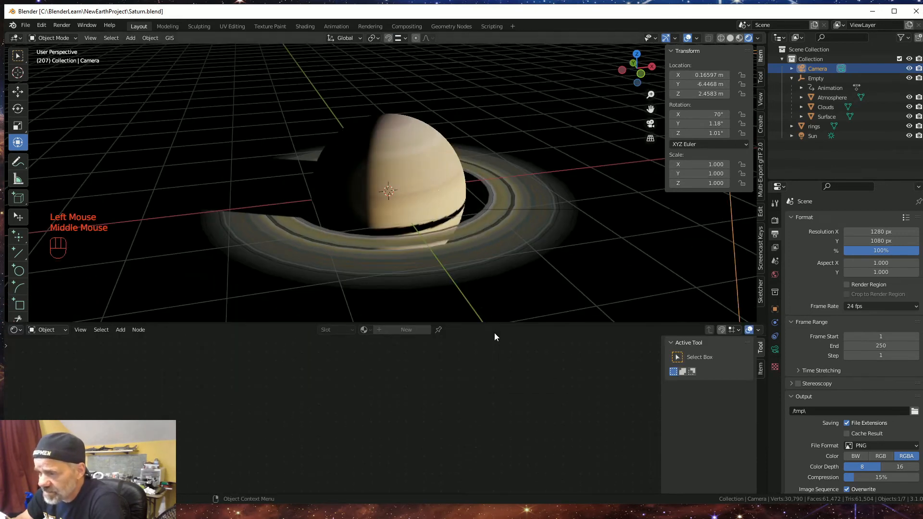
left_click_drag(496, 322, 498, 360)
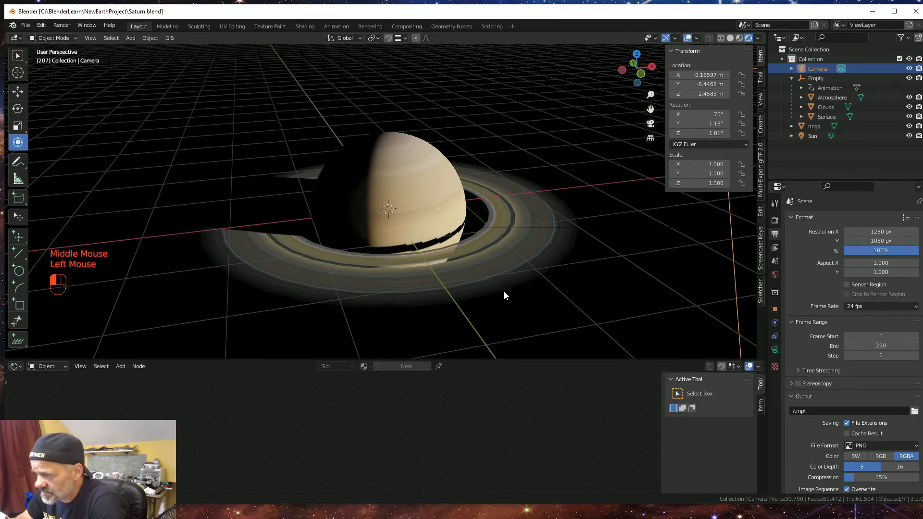
middle_click_drag(608, 278, 546, 275)
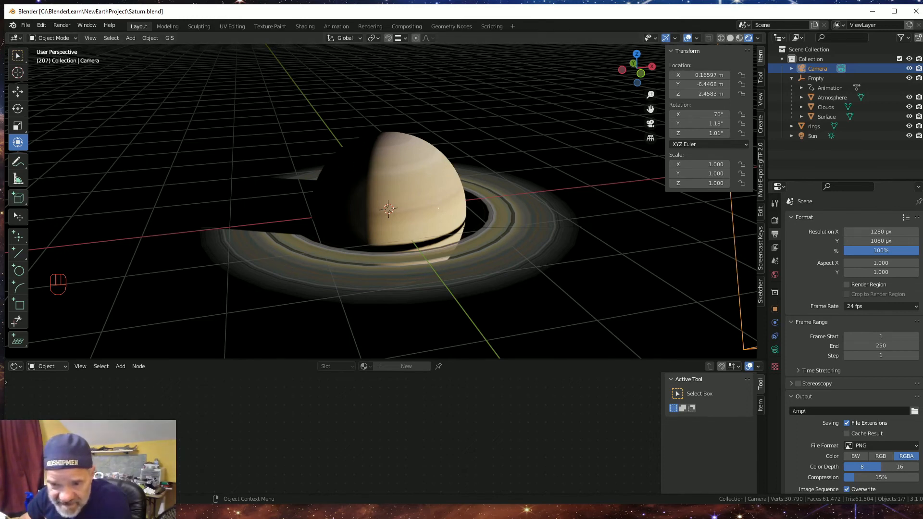
Switch to Krita to view the saturnringcolorthumb.jpg color strip, return to Blender, and examine Saturn's rings up close.
key("alt+Tab")
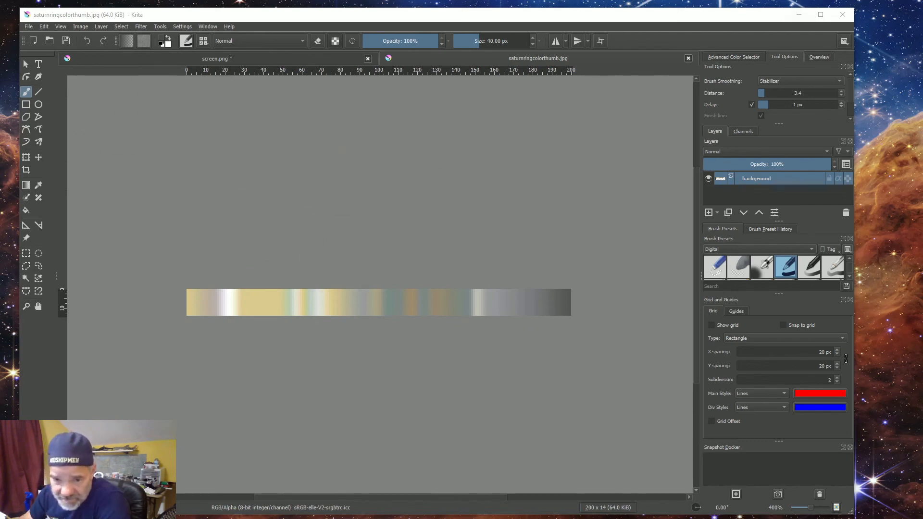
key("alt+Tab")
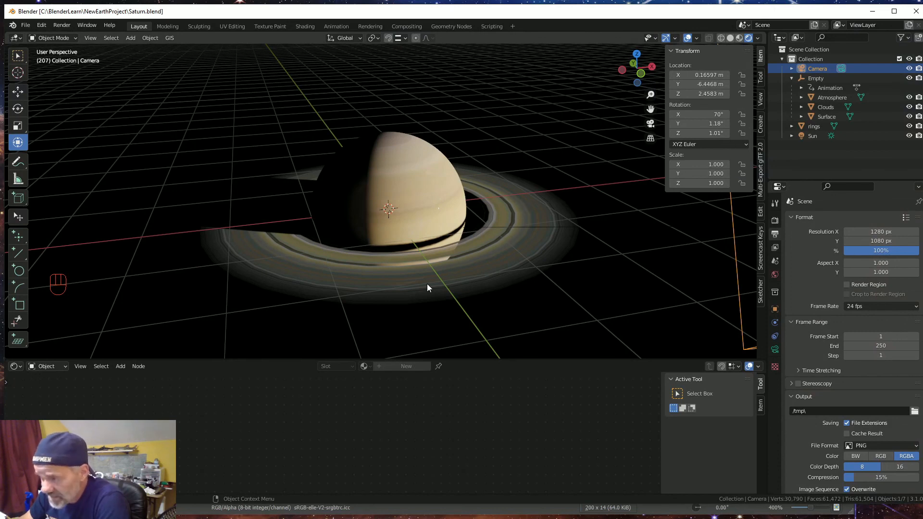
scroll(428, 285, "up", 2)
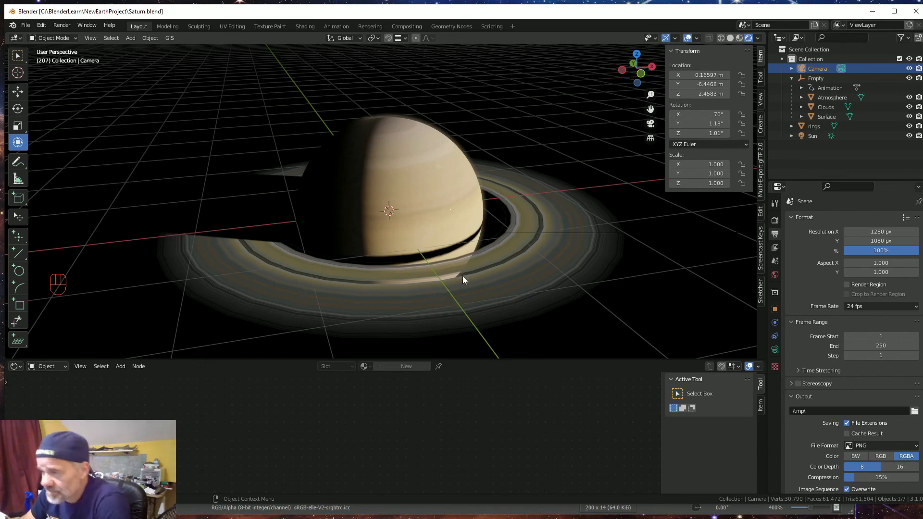
scroll(450, 280, "down", 3)
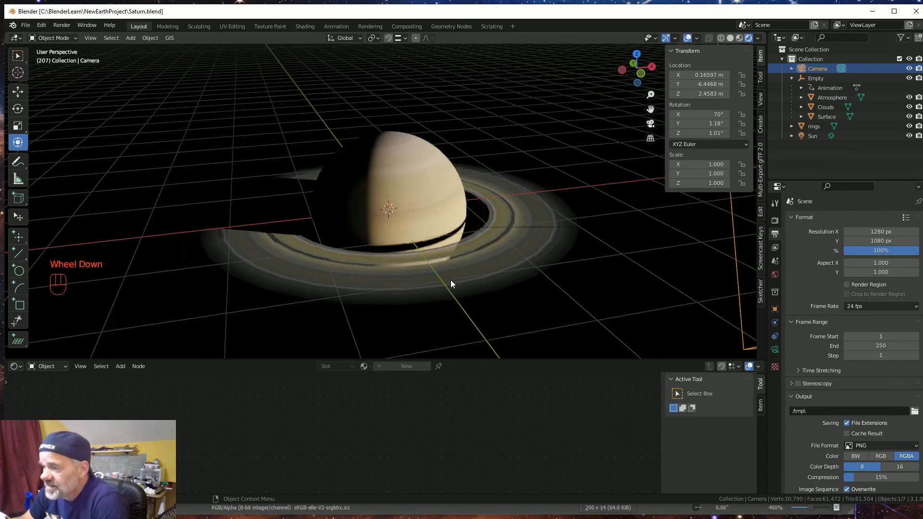